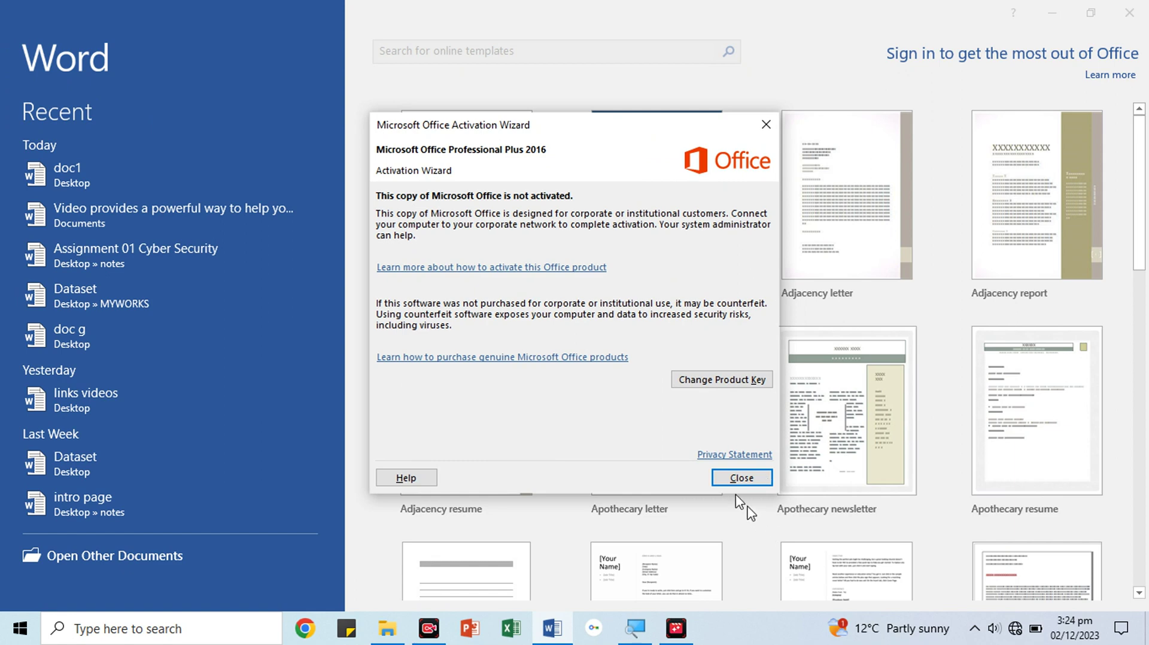
- Dismiss the activation wizard and create a new blank document
{"action": "left_click", "coordinate": [730, 482]}
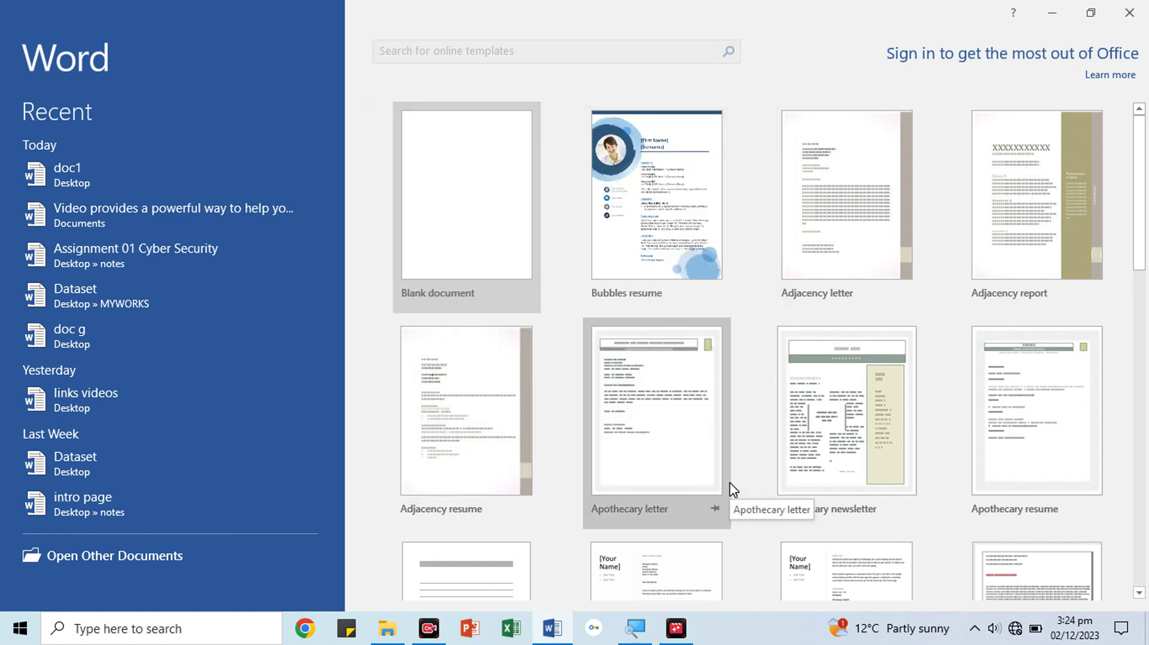
{"action": "left_click", "coordinate": [465, 223]}
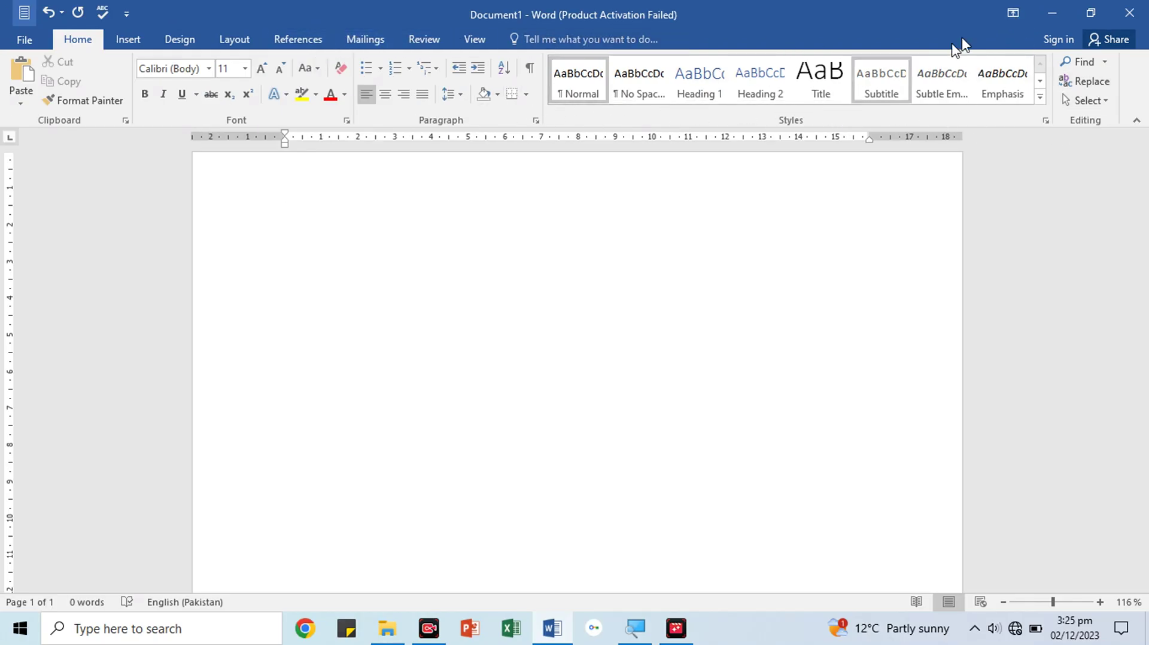
- Auto-hide the ribbon, switch it to showing tabs only, and briefly reveal the Home and Insert commands
{"action": "left_click", "coordinate": [1013, 15]}
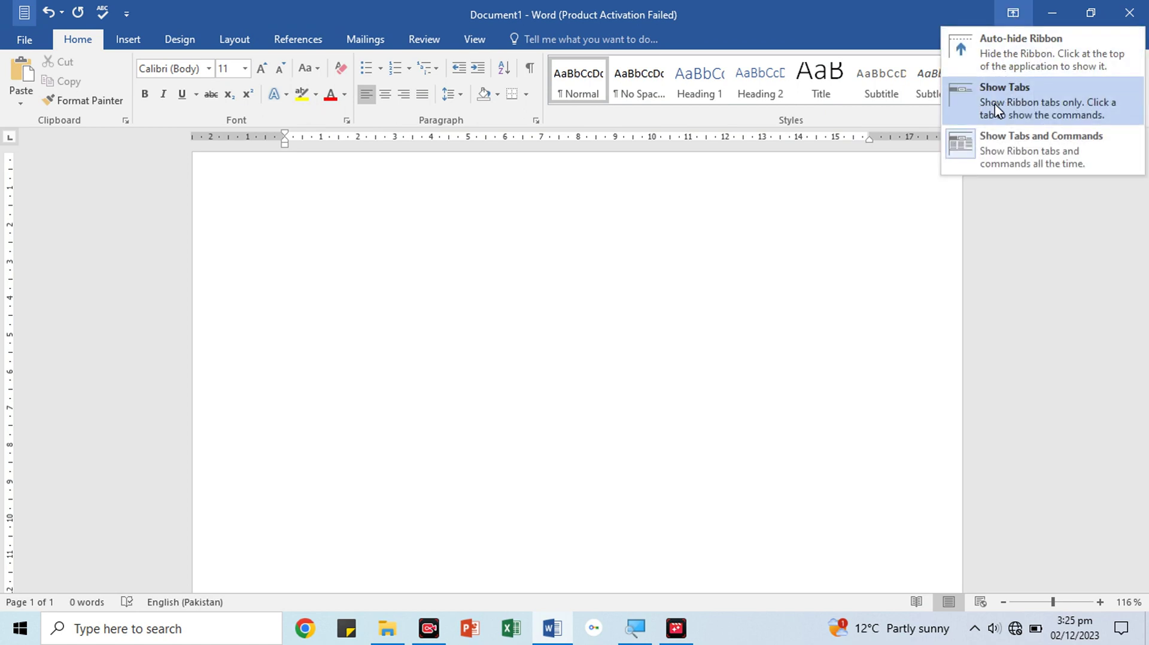
{"action": "left_click", "coordinate": [998, 54]}
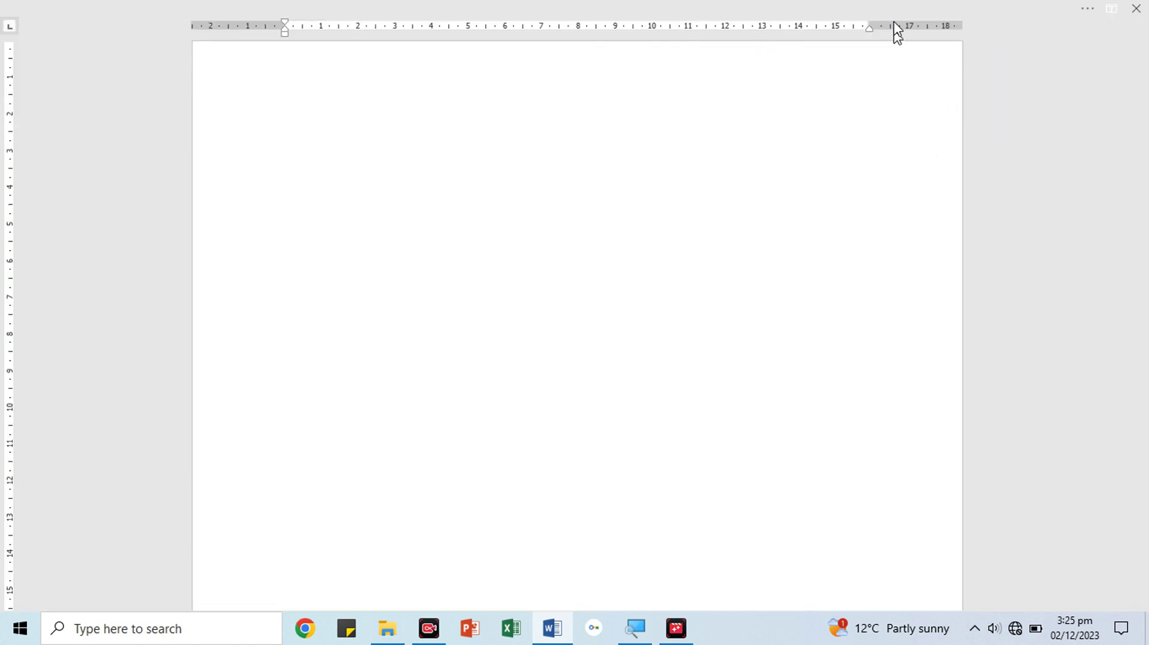
{"action": "left_click", "coordinate": [1110, 9]}
{"action": "left_click", "coordinate": [997, 91]}
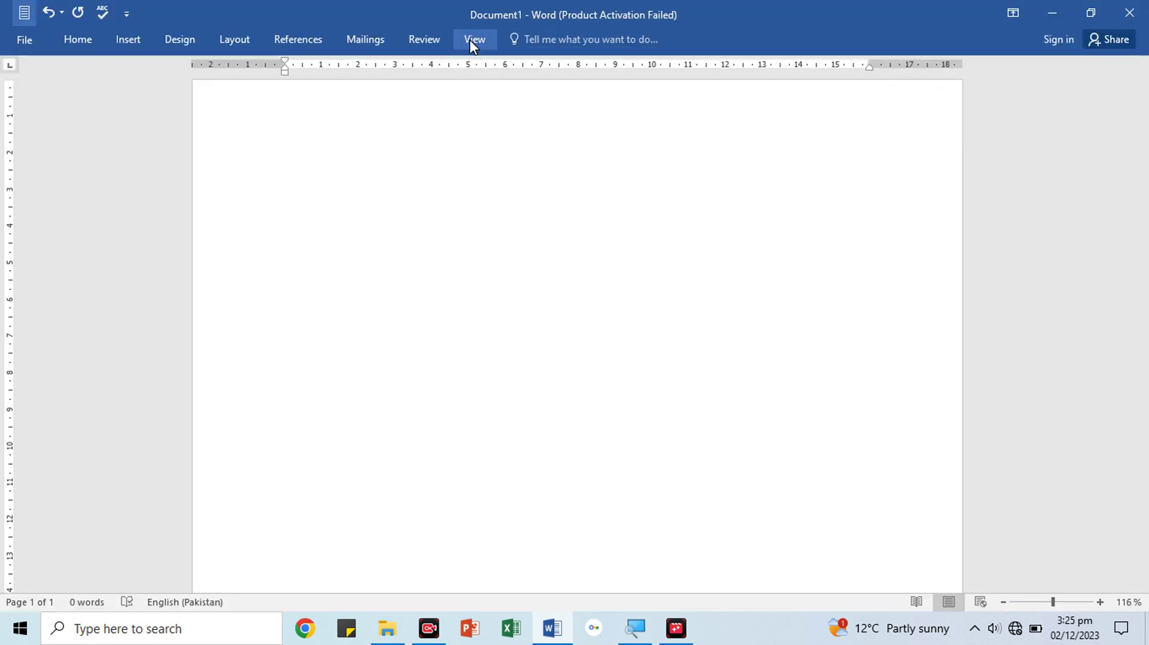
{"action": "left_click", "coordinate": [71, 43]}
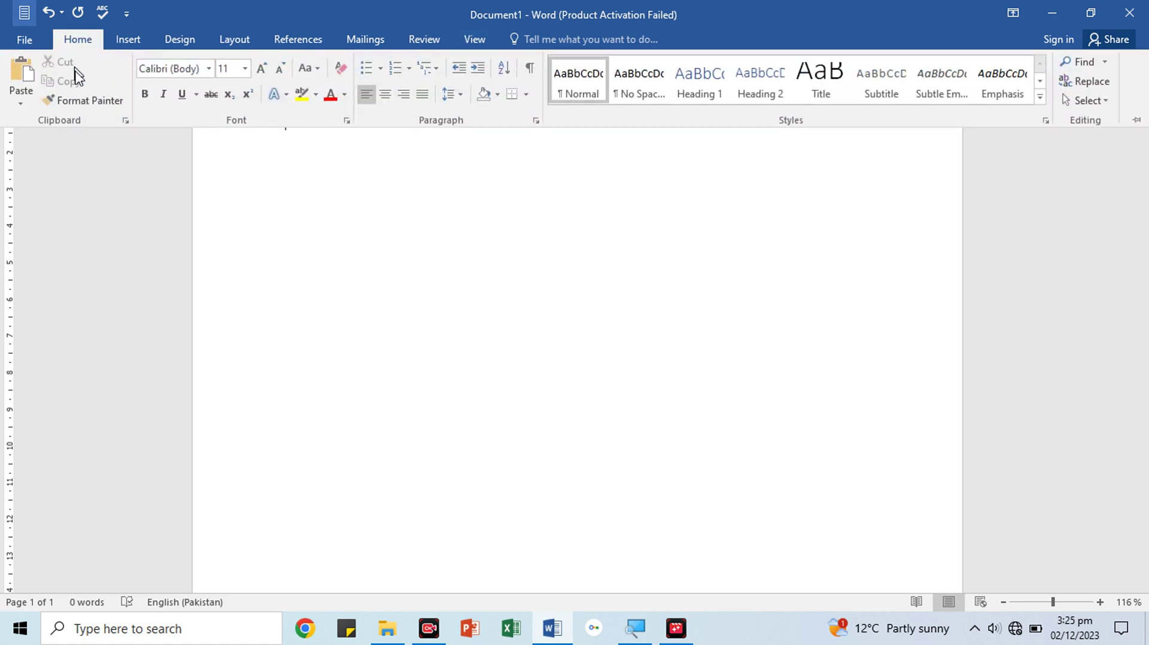
{"action": "left_click", "coordinate": [128, 42]}
{"action": "left_click", "coordinate": [118, 270]}
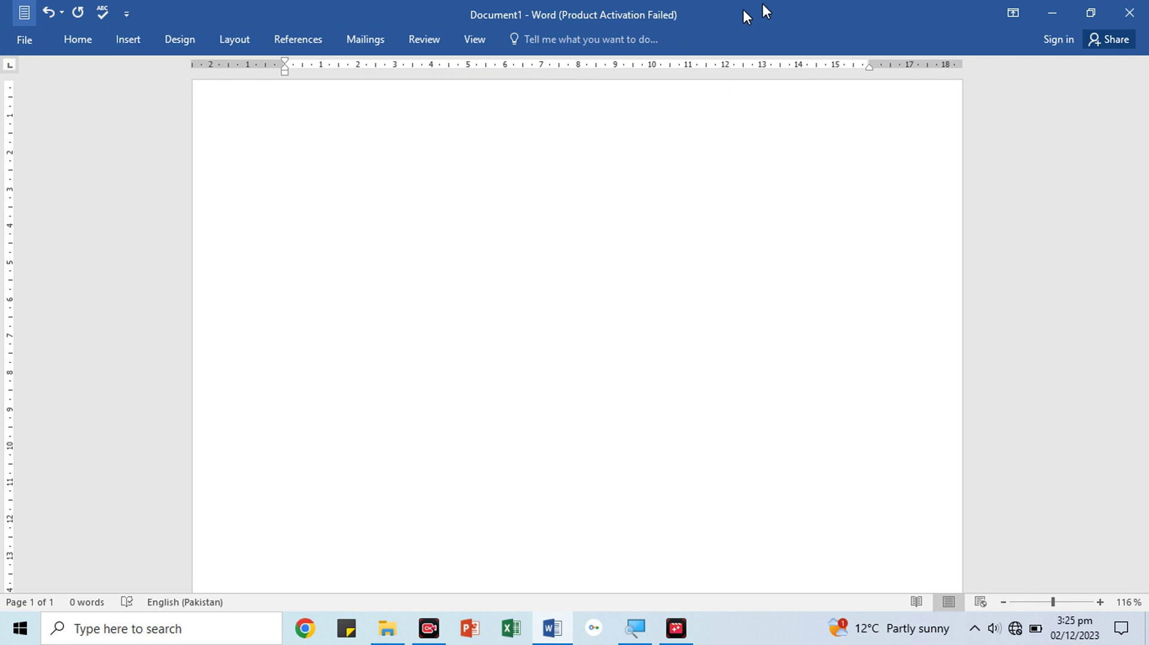
- Set the ribbon display to show tabs and commands all the time
{"action": "left_click", "coordinate": [1014, 15]}
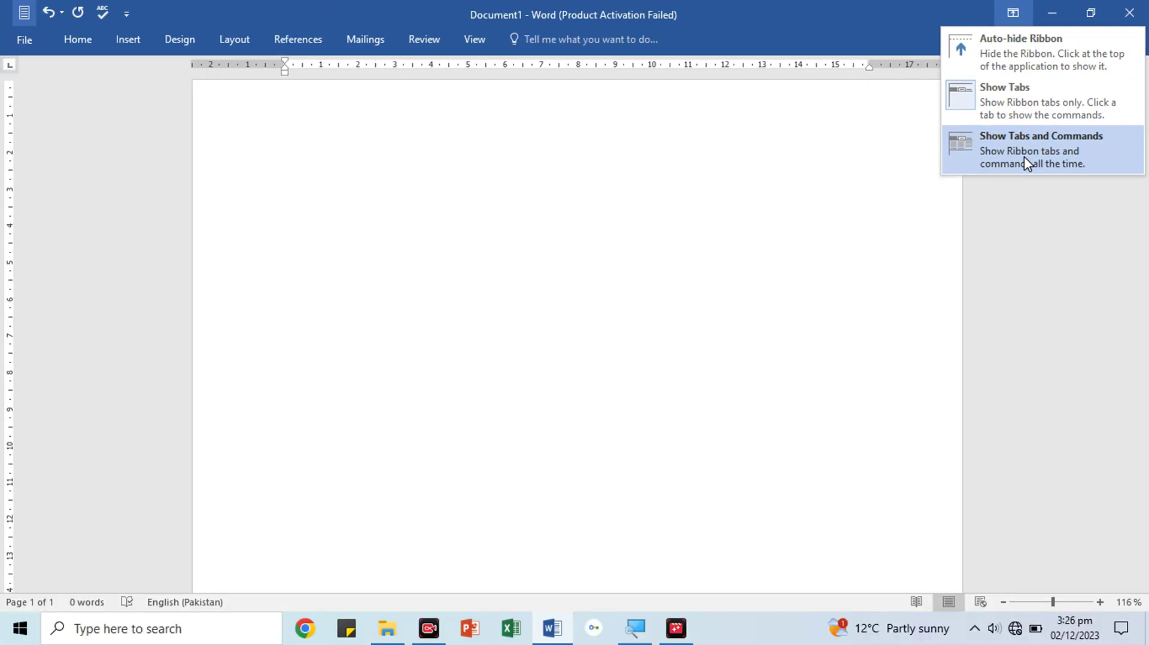
{"action": "left_click", "coordinate": [1025, 156]}
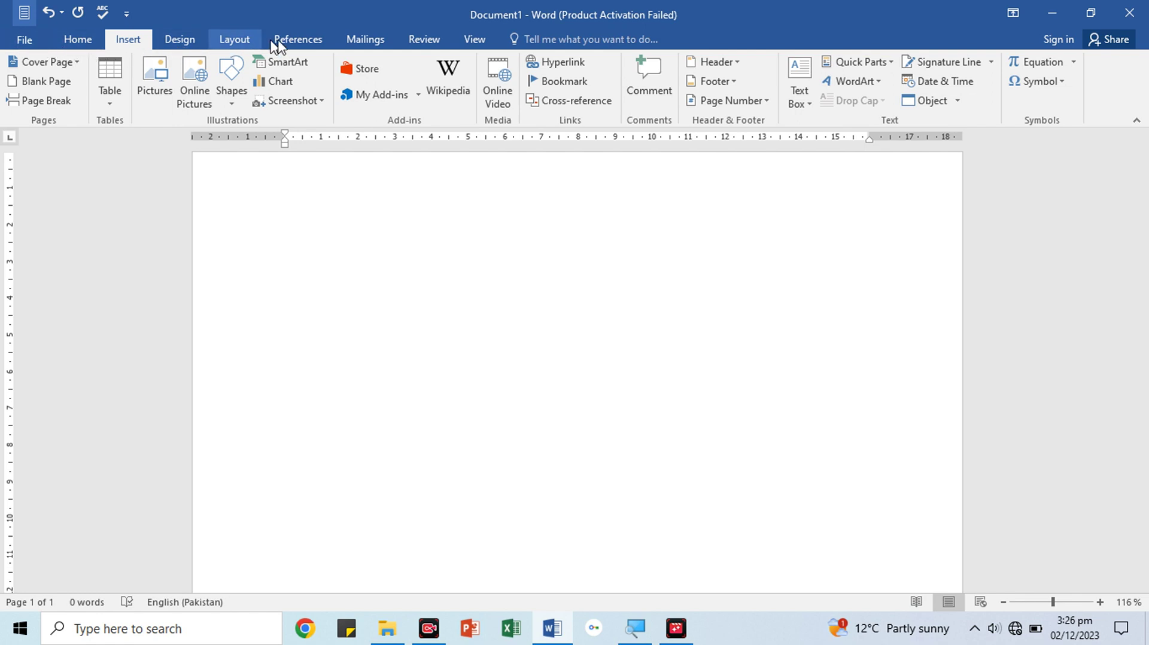
- Review the ribbon's command sets from Home and Insert through Design, Layout, References, Mailings and Review to View
{"action": "left_click", "coordinate": [76, 43]}
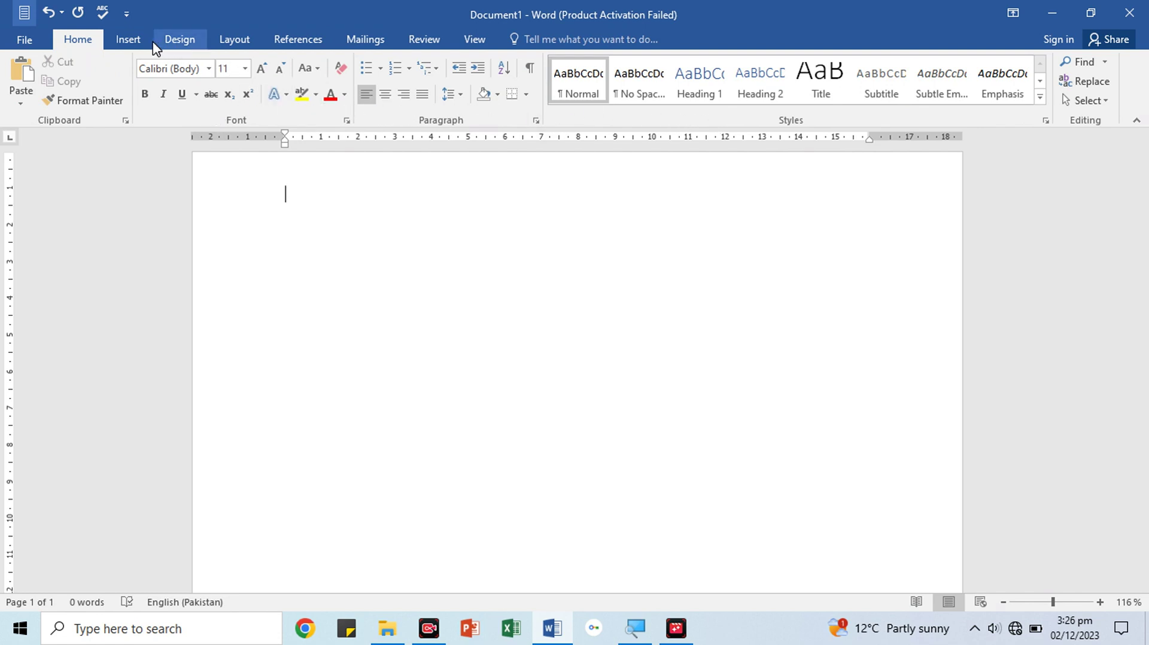
{"action": "left_click", "coordinate": [133, 41]}
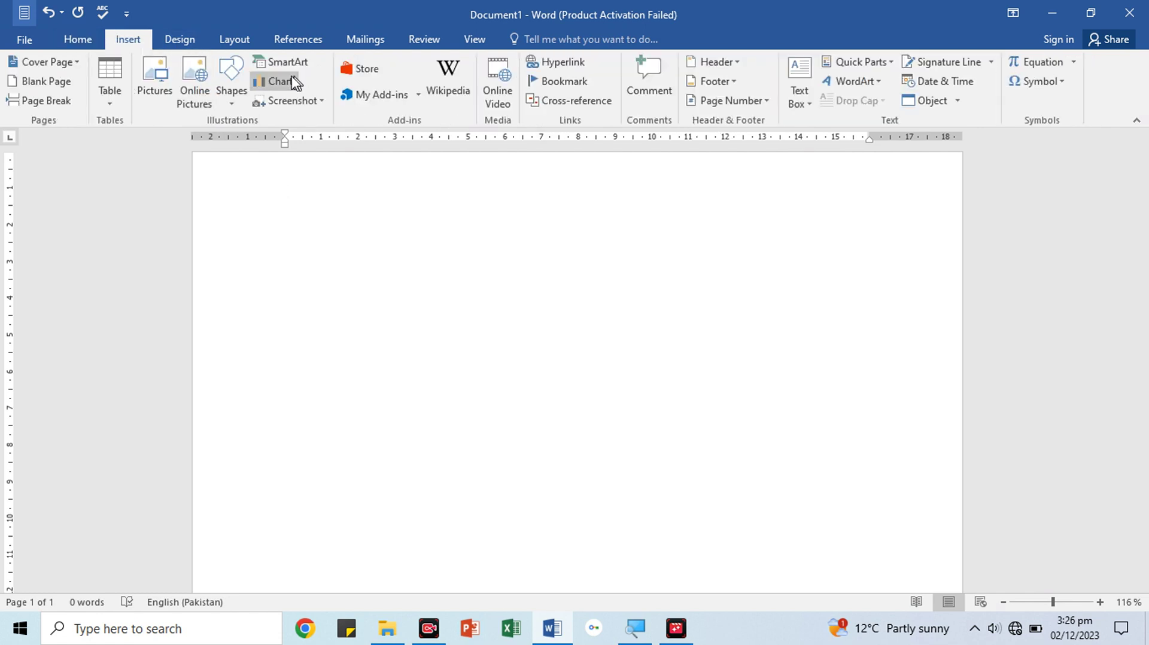
{"action": "left_click", "coordinate": [172, 42]}
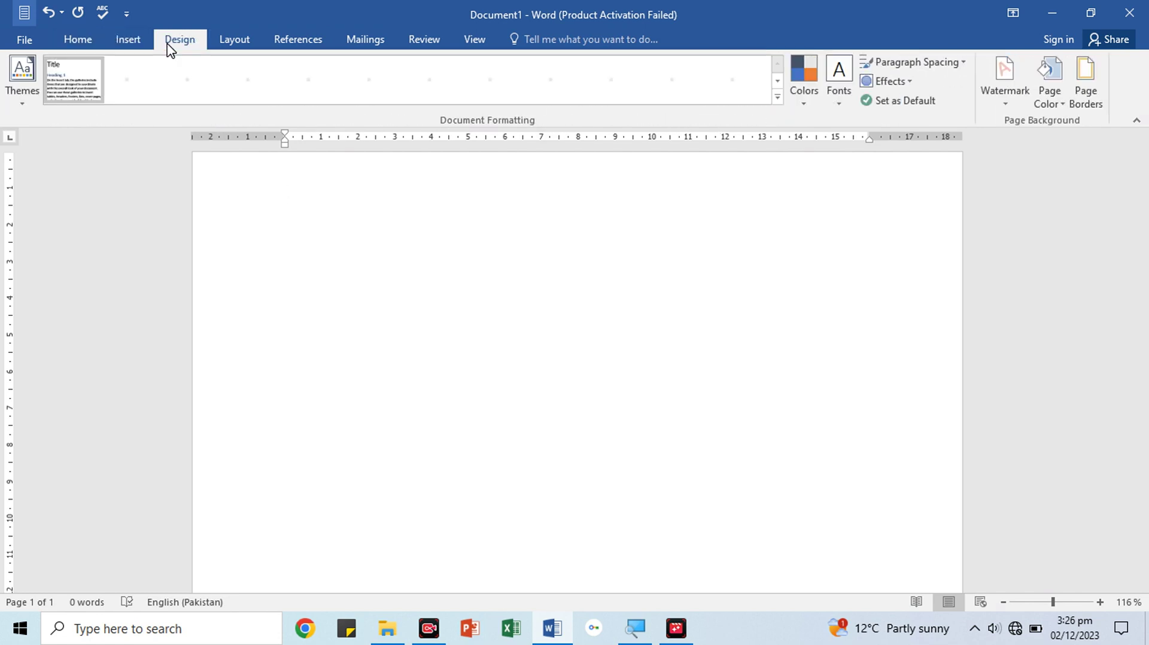
{"action": "left_click", "coordinate": [234, 41]}
{"action": "left_click", "coordinate": [301, 41]}
{"action": "left_click", "coordinate": [356, 41]}
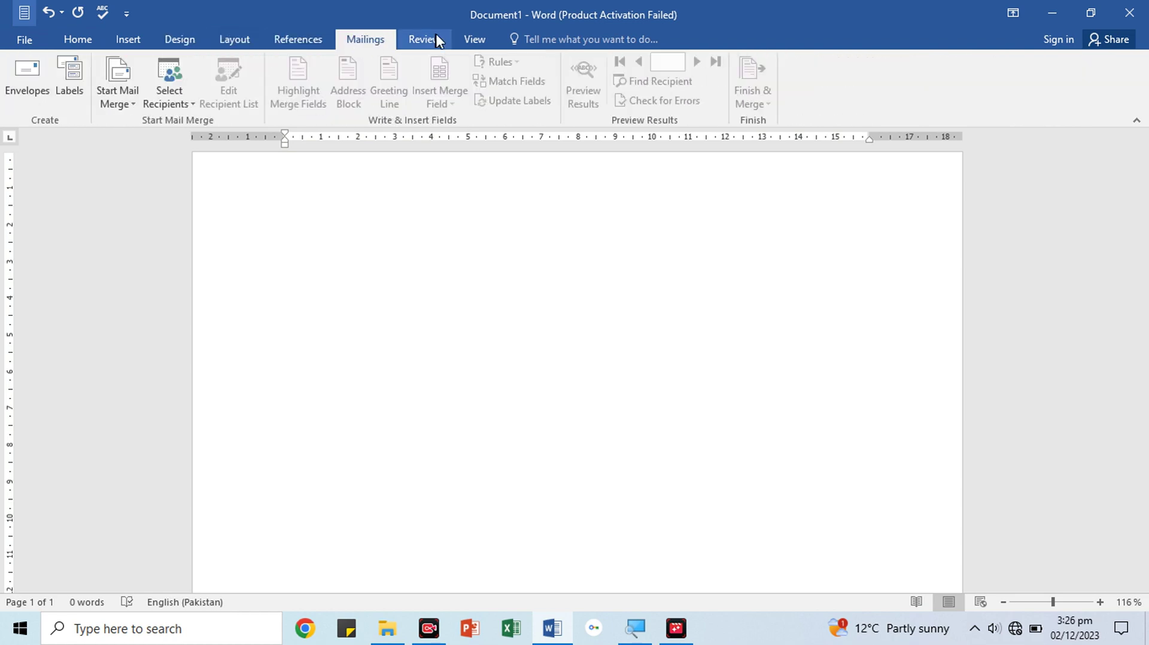
{"action": "left_click", "coordinate": [435, 39]}
{"action": "left_click", "coordinate": [477, 39]}
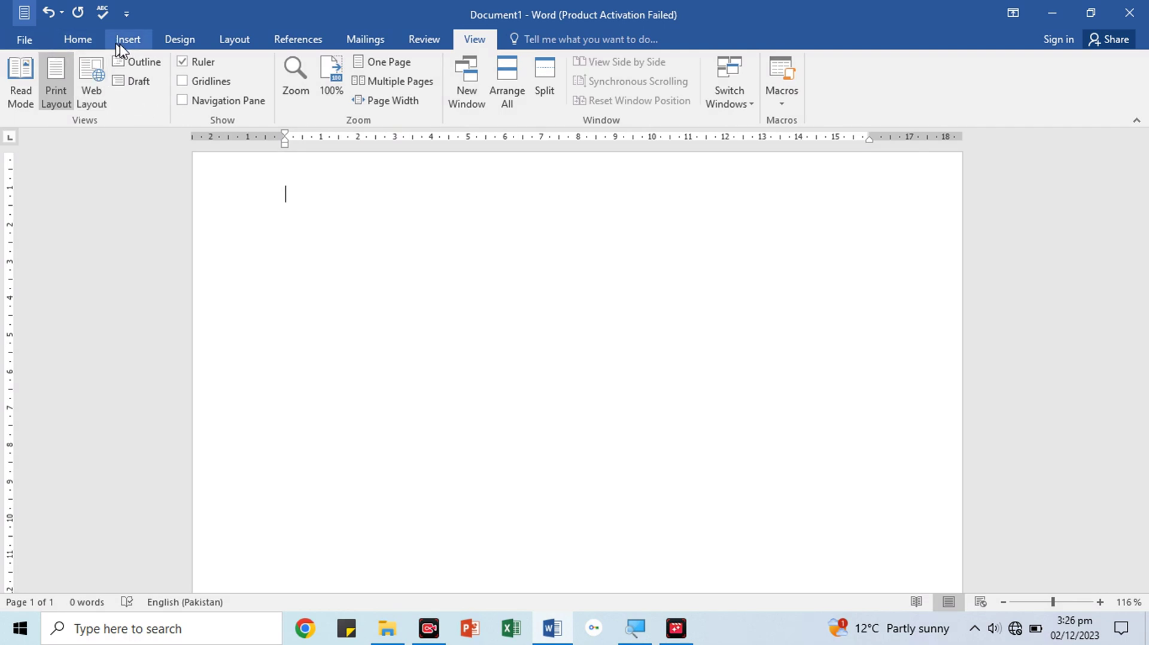
- Search the command finder for "hig" and "words", clear the search, and return to the blank page
{"action": "left_click", "coordinate": [546, 39]}
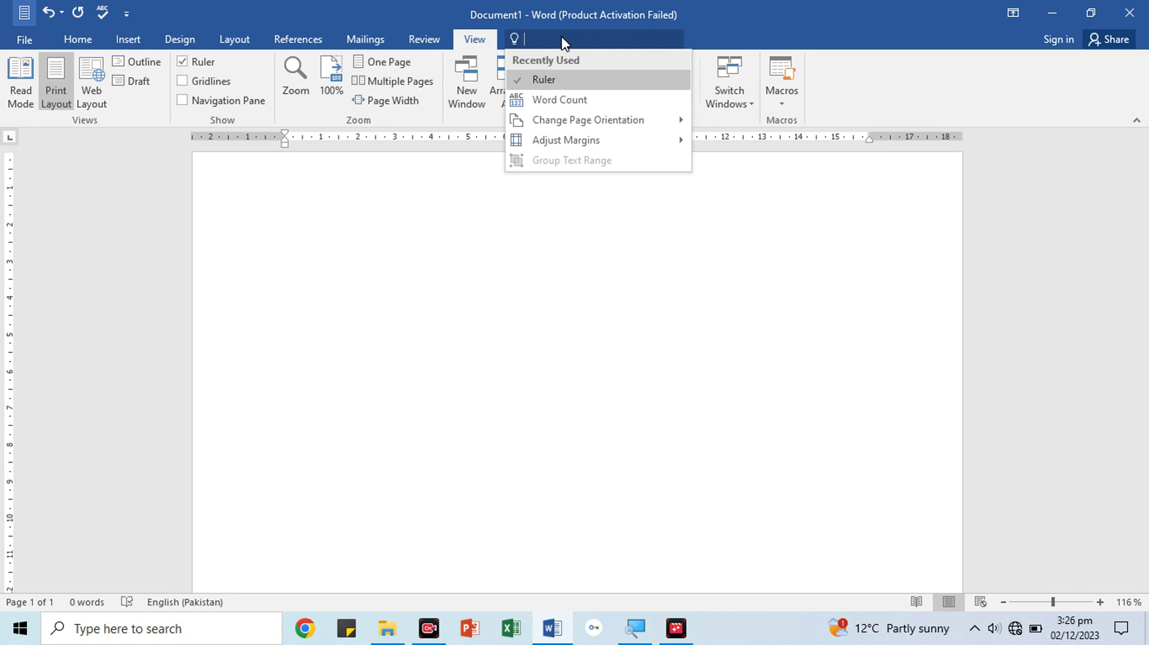
{"action": "type", "text": "hig"}
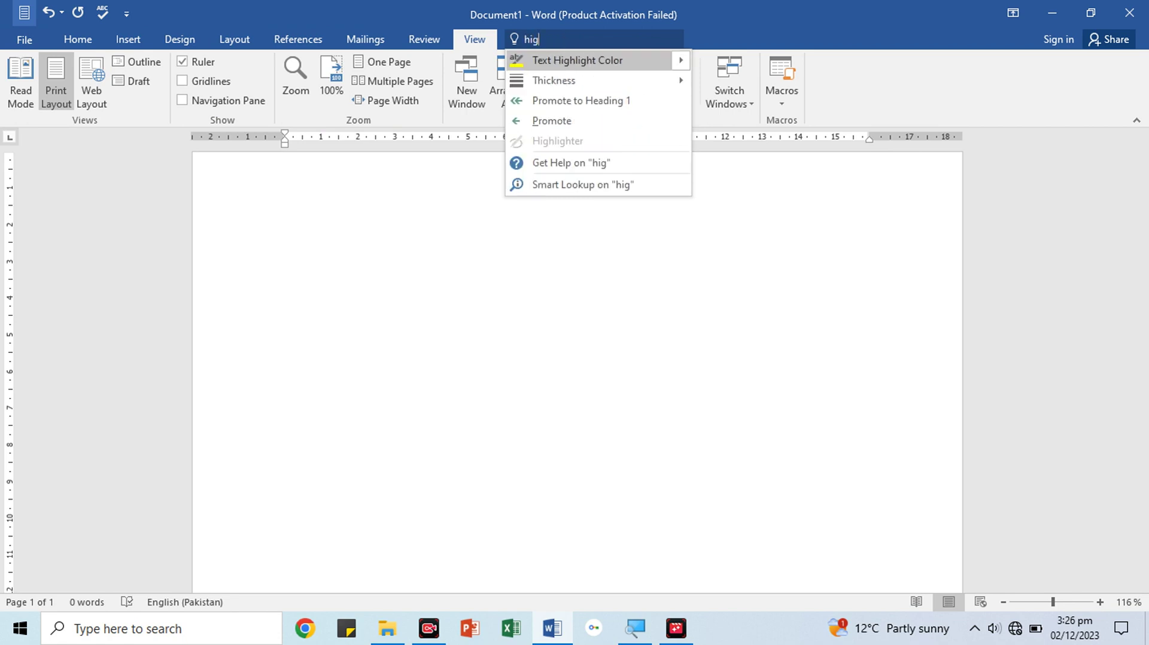
{"action": "key", "text": "BackSpace"}
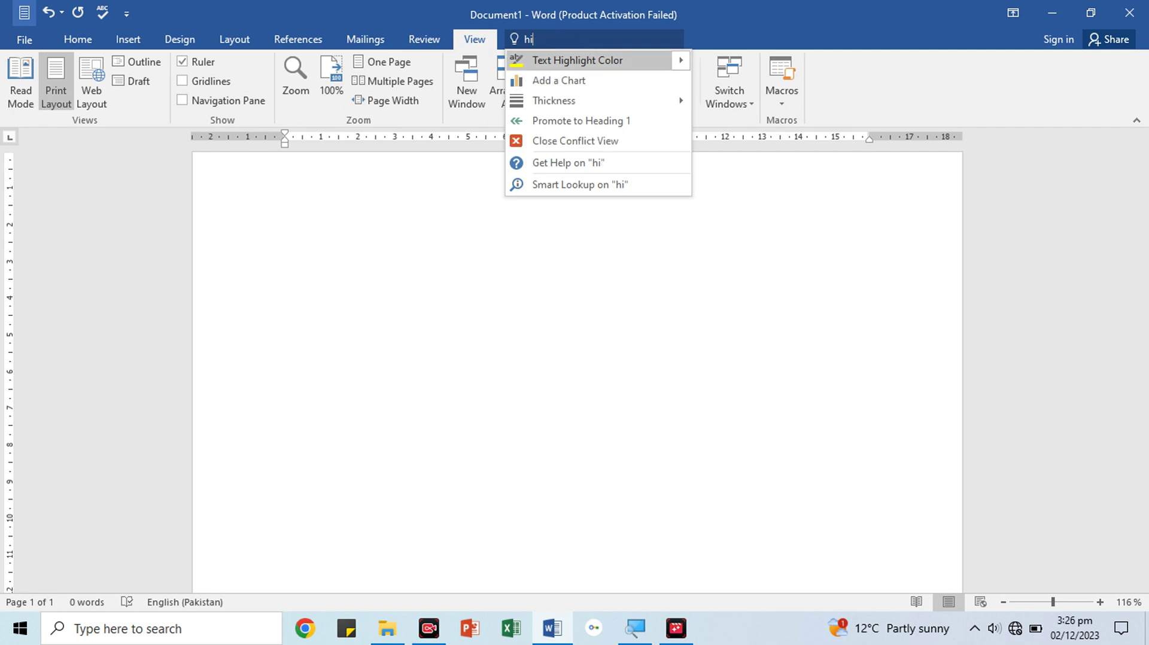
{"action": "key", "text": "BackSpace"}
{"action": "key", "text": "BackSpace"}
{"action": "type", "text": "words"}
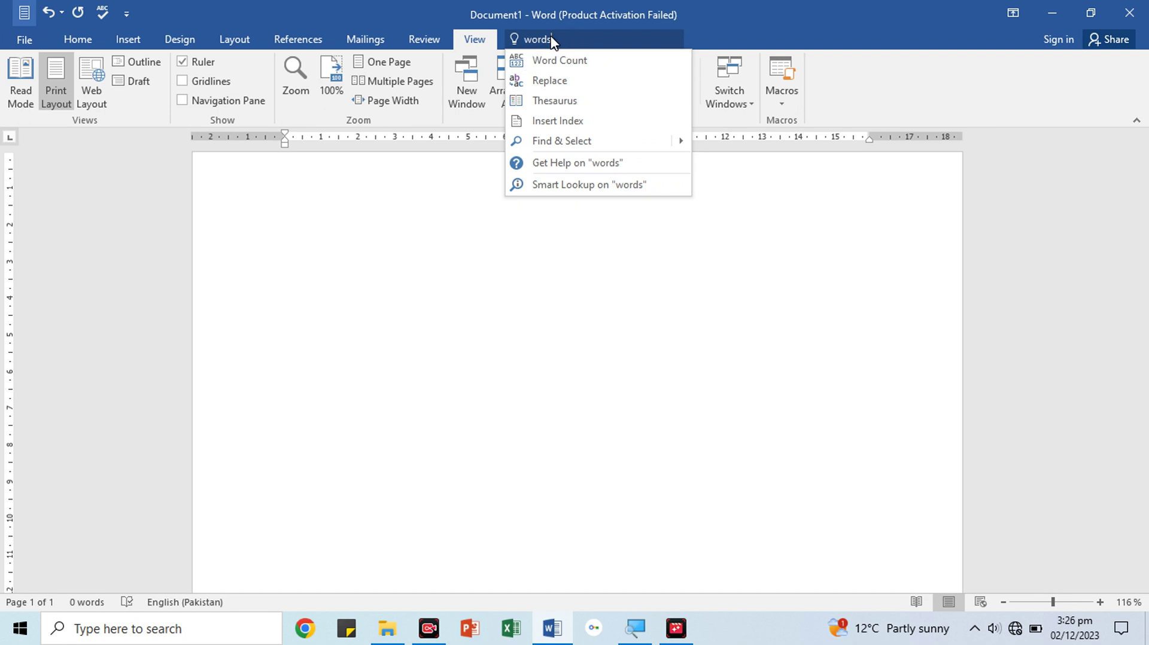
{"action": "key", "text": "BackSpace"}
{"action": "key", "text": "BackSpace"}
{"action": "key", "text": "BackSpace"}
{"action": "key", "text": "BackSpace"}
{"action": "key", "text": "BackSpace"}
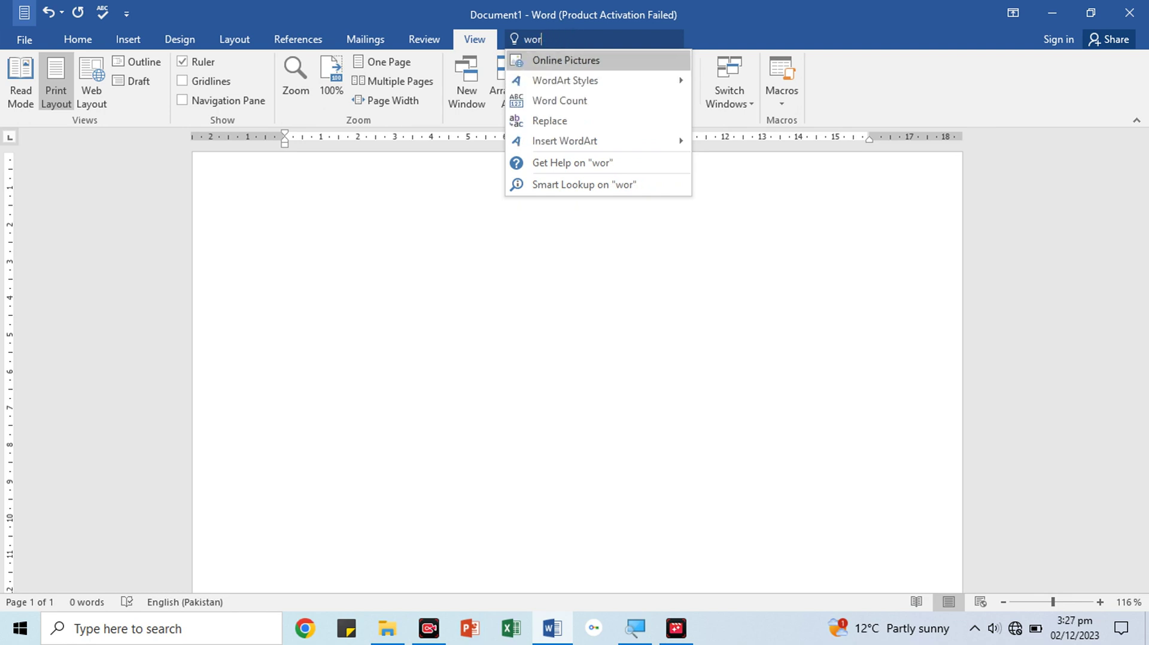
{"action": "left_click", "coordinate": [403, 230]}
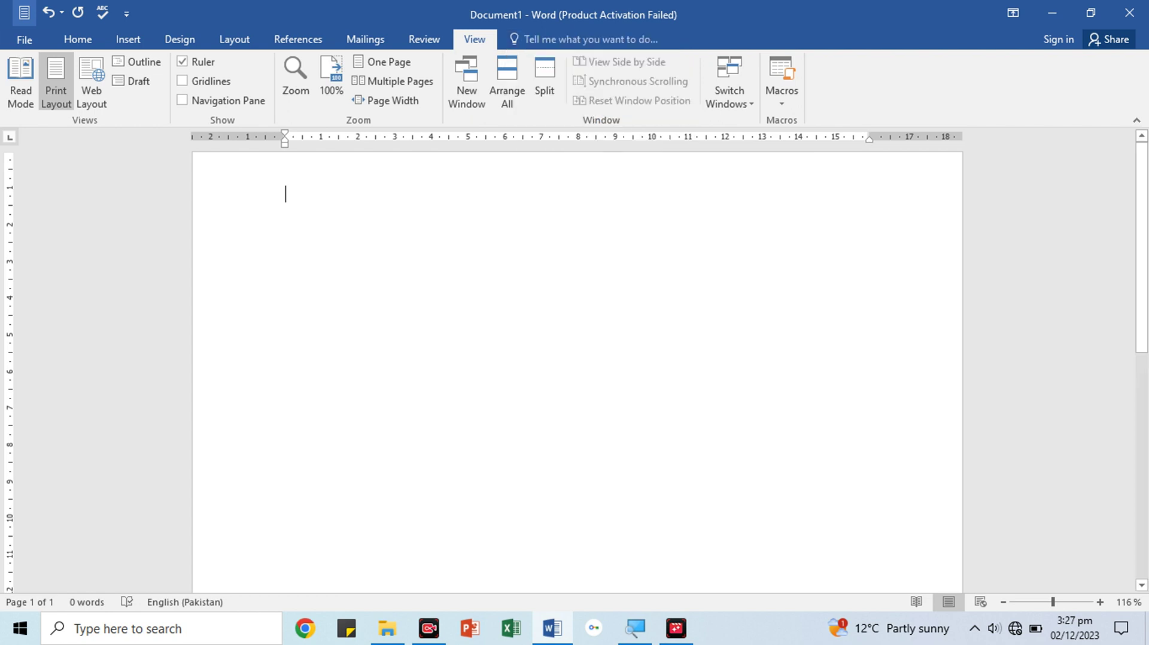
- Browse the full list of templates offered for creating a new document
{"action": "left_click", "coordinate": [77, 41]}
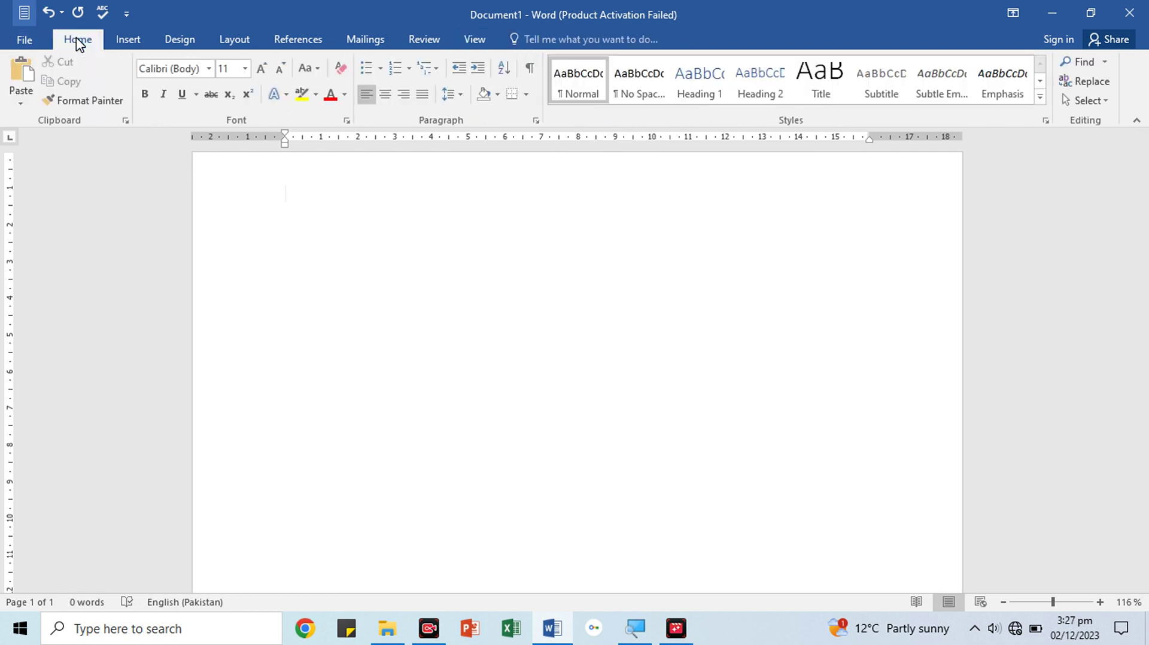
{"action": "left_click", "coordinate": [20, 36]}
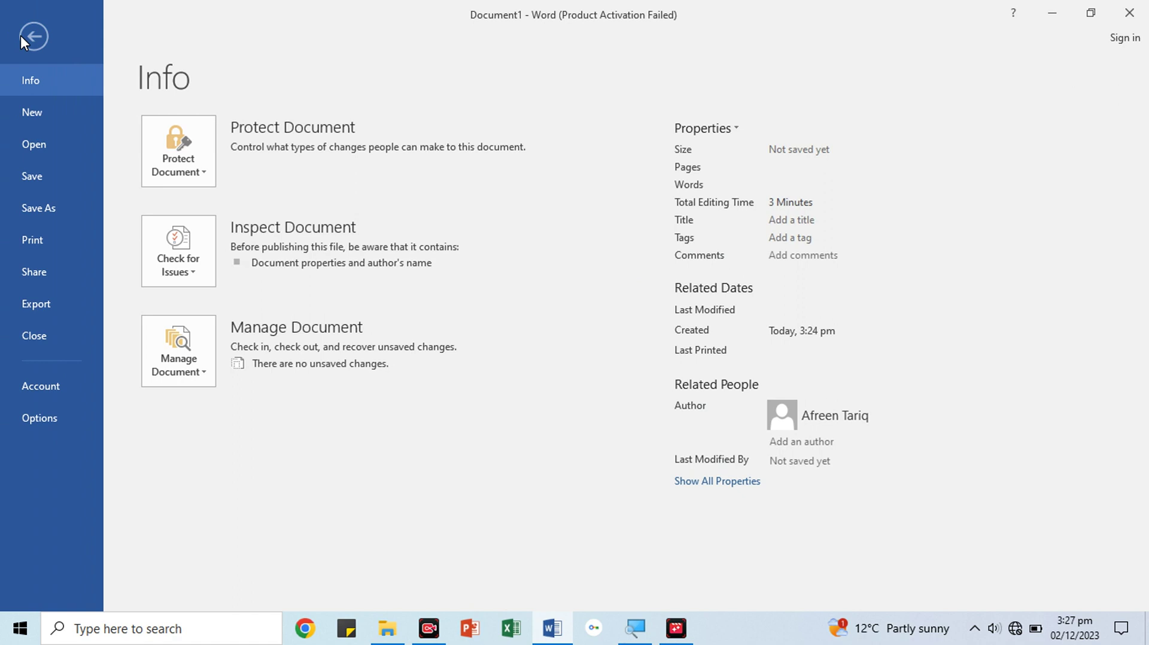
{"action": "left_click", "coordinate": [34, 120]}
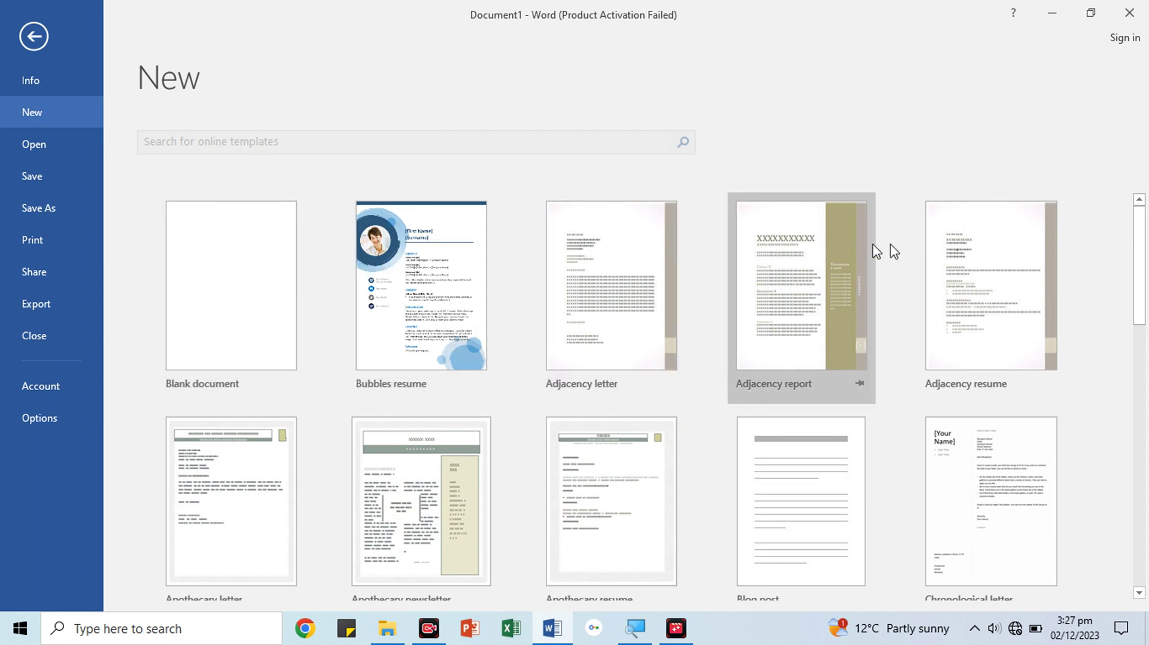
{"action": "scroll", "coordinate": [353, 508], "scroll_direction": "down", "scroll_amount": 10}
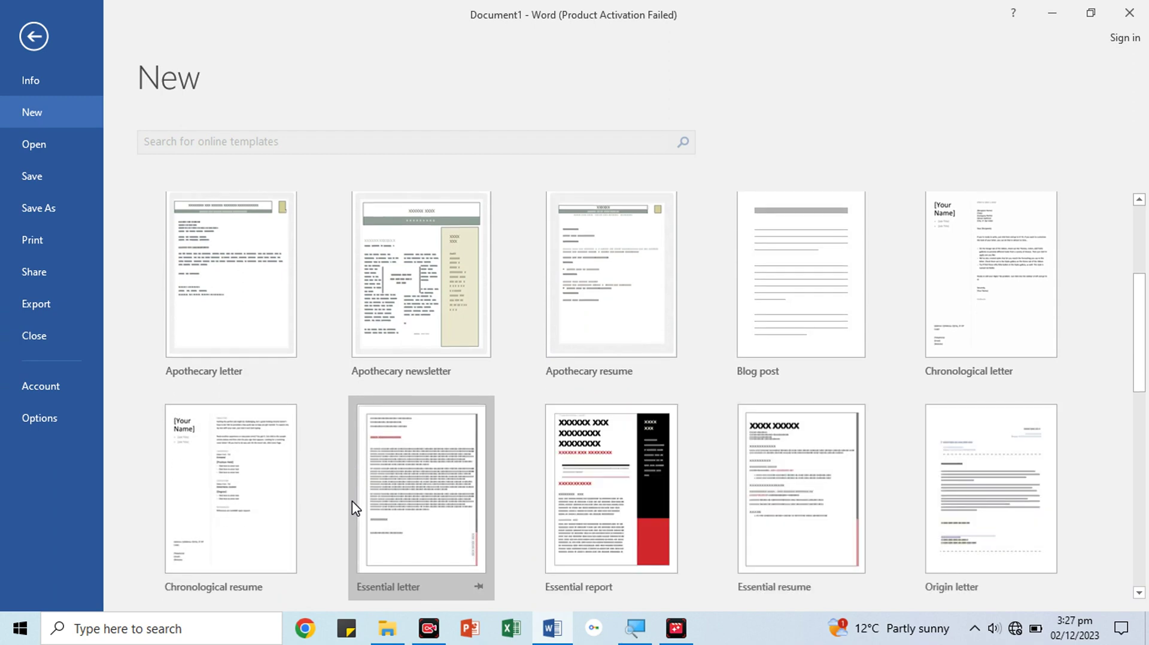
{"action": "scroll", "coordinate": [353, 503], "scroll_direction": "down", "scroll_amount": 3}
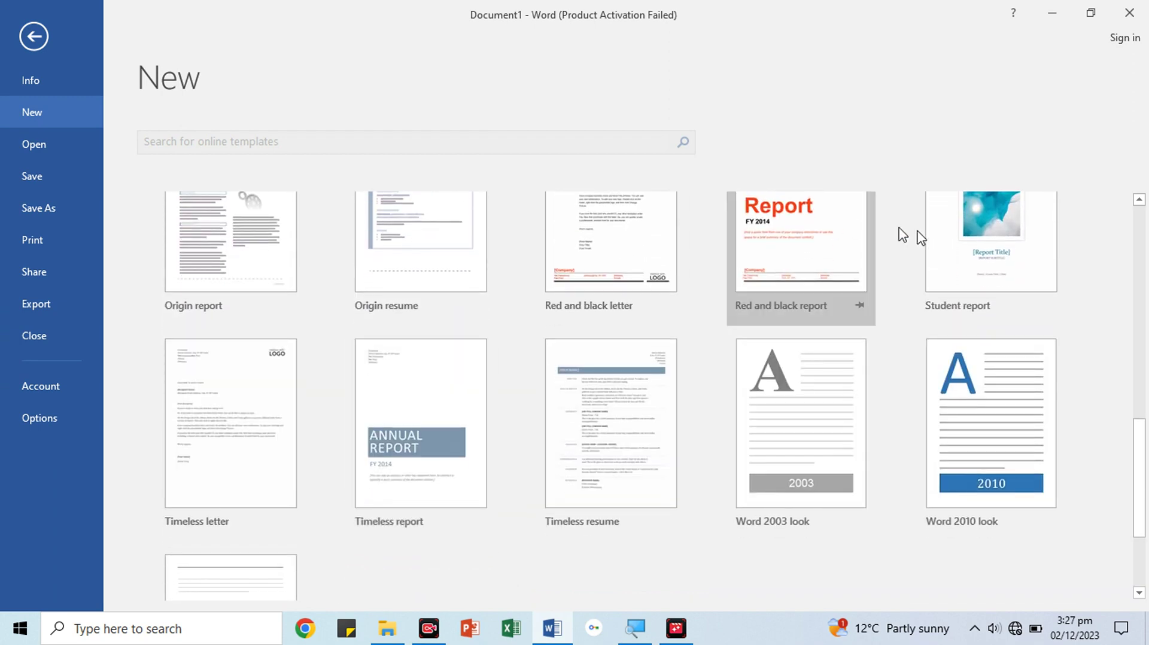
{"action": "scroll", "coordinate": [433, 483], "scroll_direction": "down", "scroll_amount": 2}
{"action": "scroll", "coordinate": [430, 482], "scroll_direction": "up", "scroll_amount": 15}
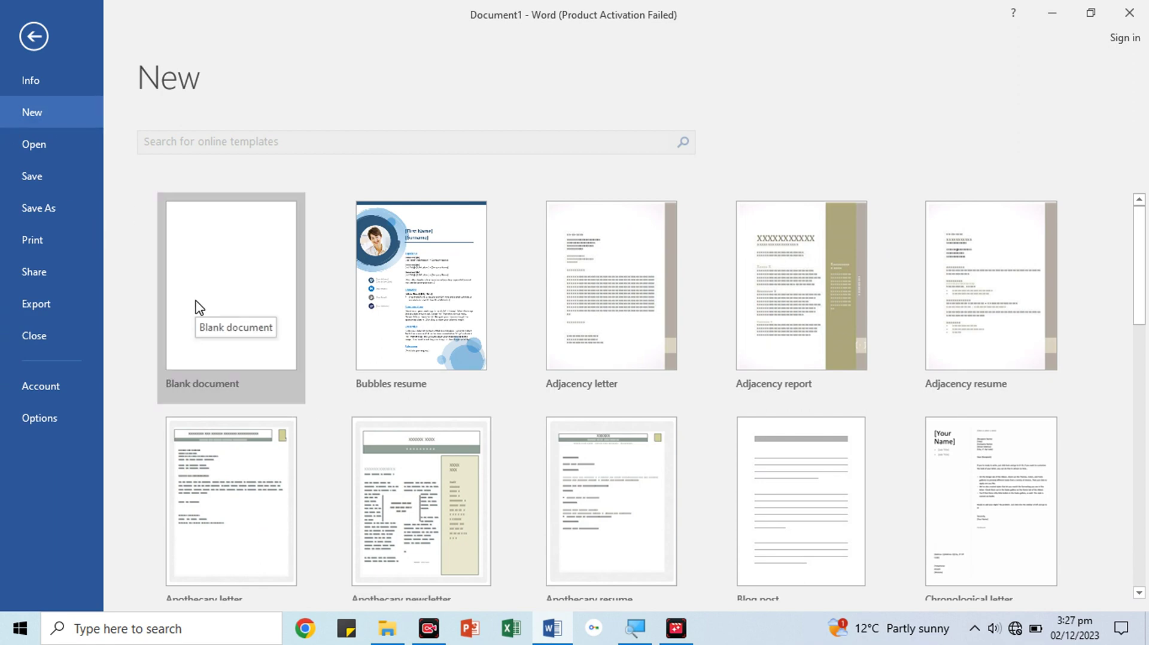
- Open the document "Video provides a powerful way to help you prove your point" from the Documents folder and skim it to the end
{"action": "left_click", "coordinate": [41, 144]}
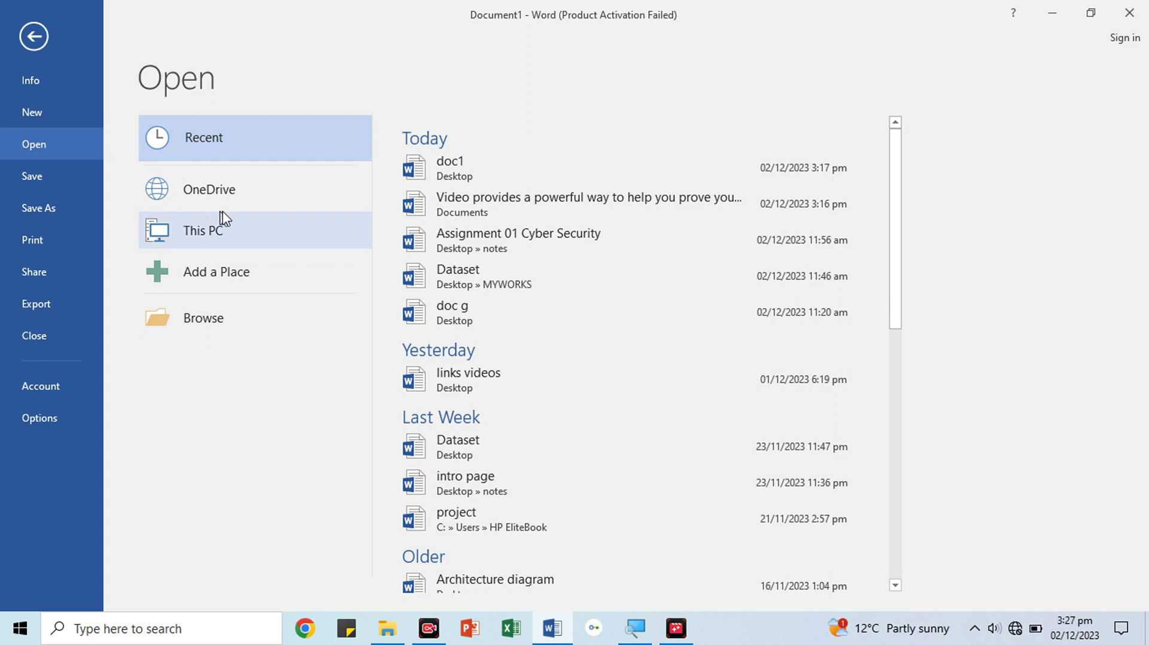
{"action": "left_click", "coordinate": [206, 240]}
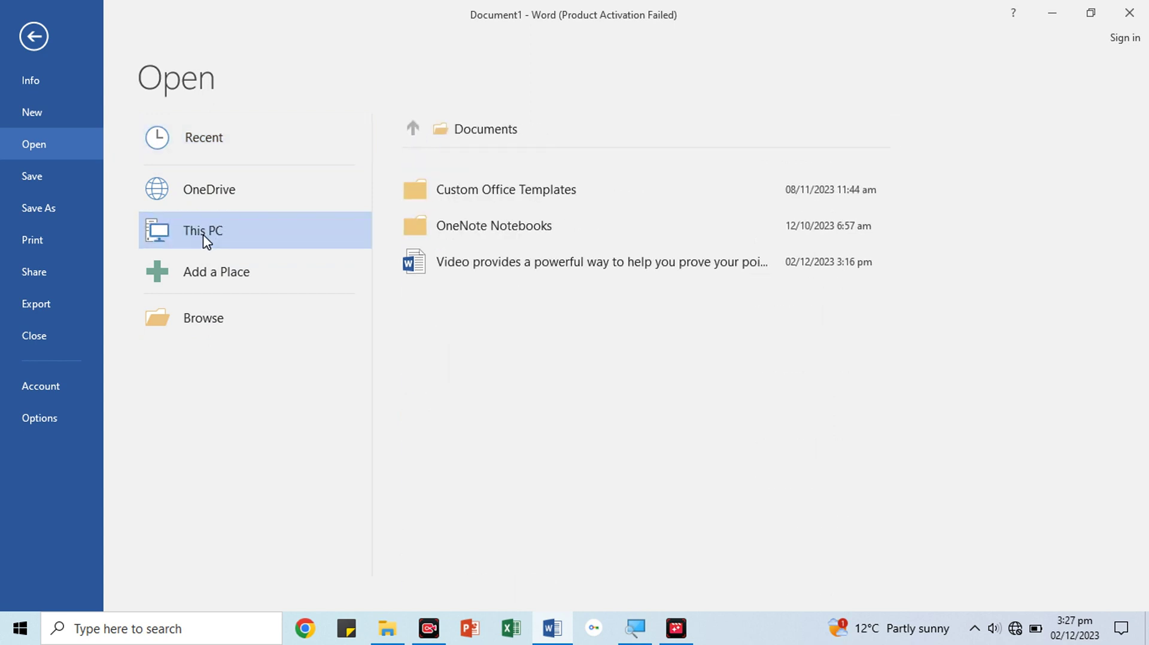
{"action": "left_click", "coordinate": [508, 135]}
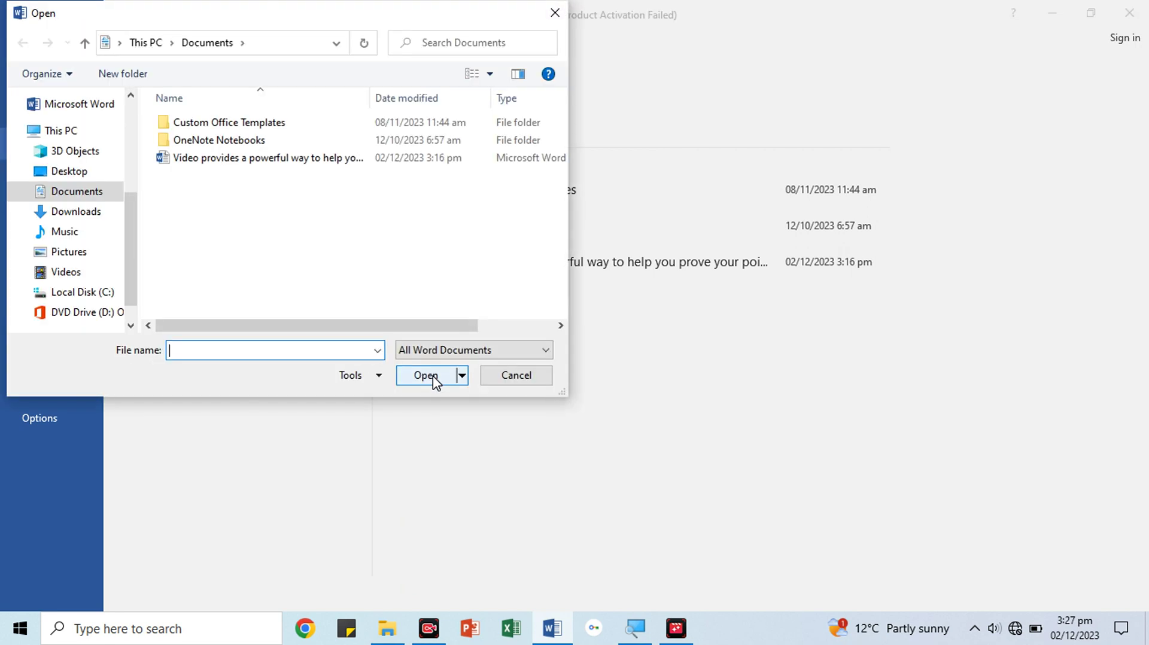
{"action": "left_click", "coordinate": [94, 153]}
{"action": "left_click", "coordinate": [84, 173]}
{"action": "left_click", "coordinate": [80, 192]}
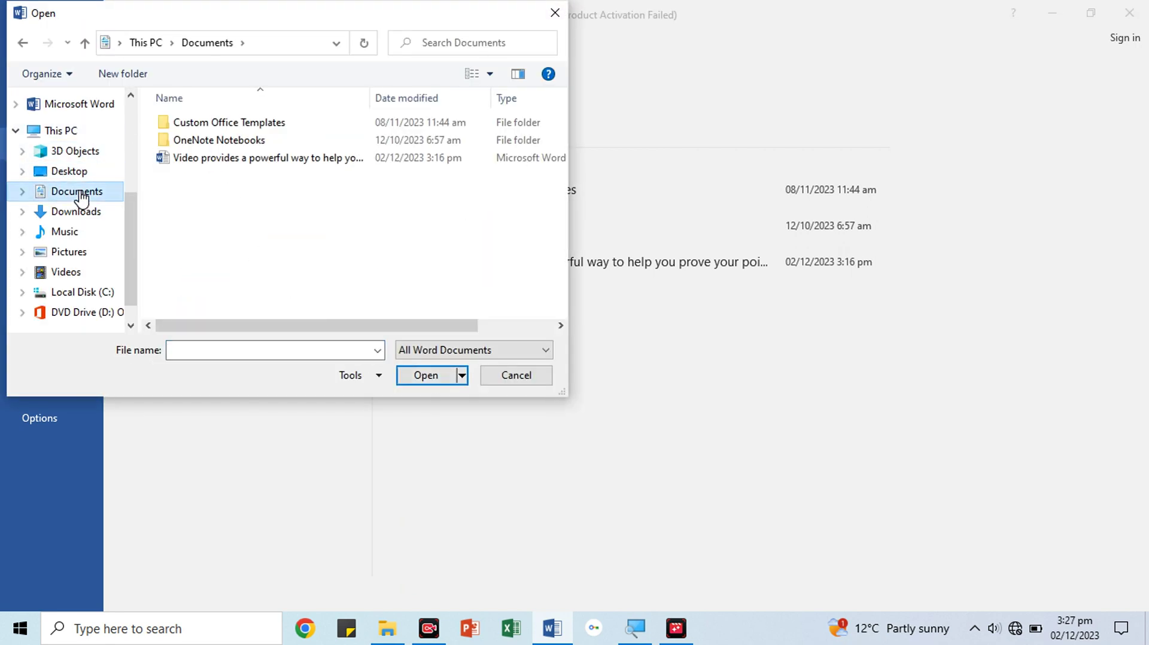
{"action": "left_click", "coordinate": [196, 165]}
{"action": "double_click", "coordinate": [197, 172]}
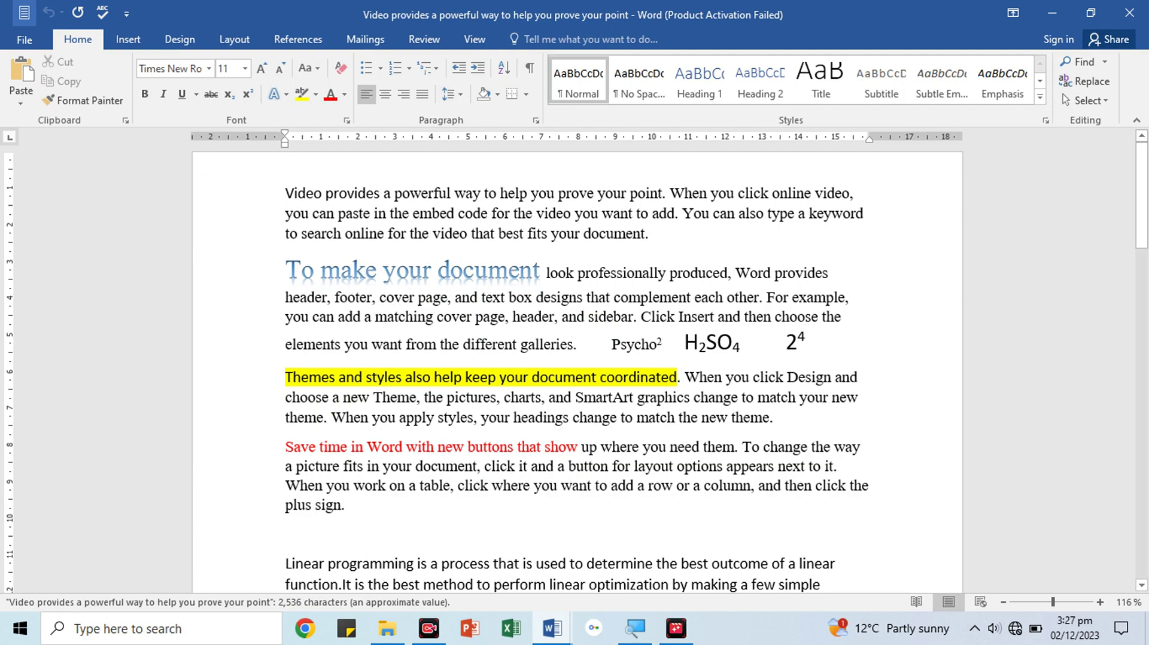
{"action": "scroll", "coordinate": [672, 444], "scroll_direction": "down", "scroll_amount": 10}
{"action": "scroll", "coordinate": [672, 445], "scroll_direction": "down", "scroll_amount": 13}
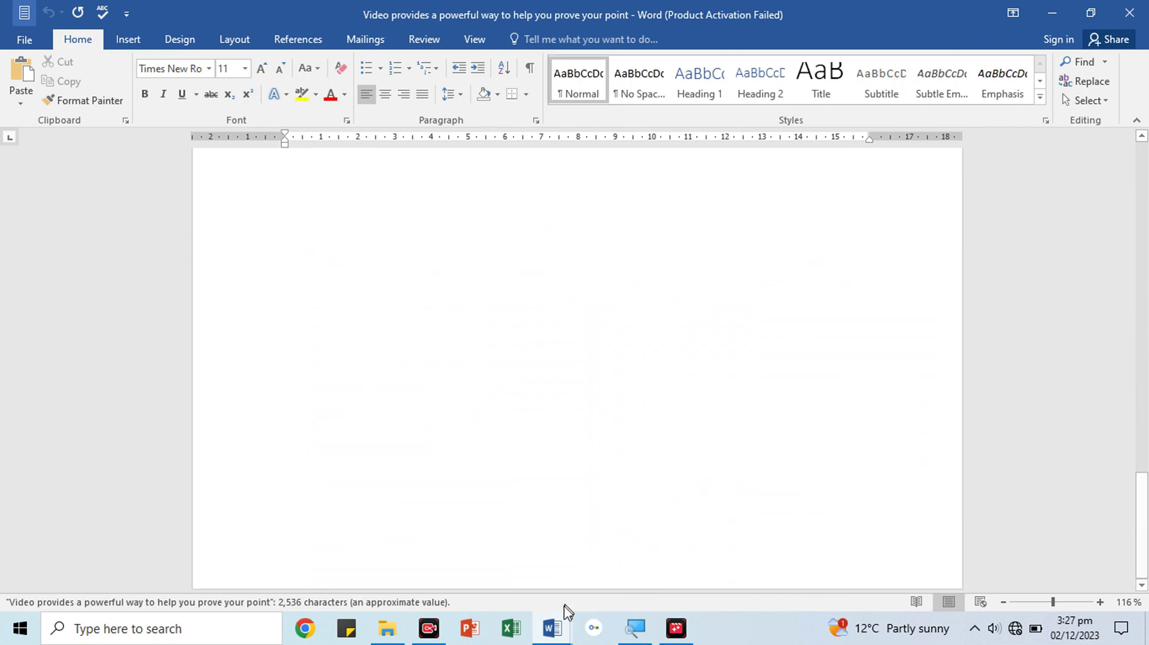
- Switch to the blank Document1 window, look over its file information page, and return to the page
{"action": "mouse_move", "coordinate": [558, 632]}
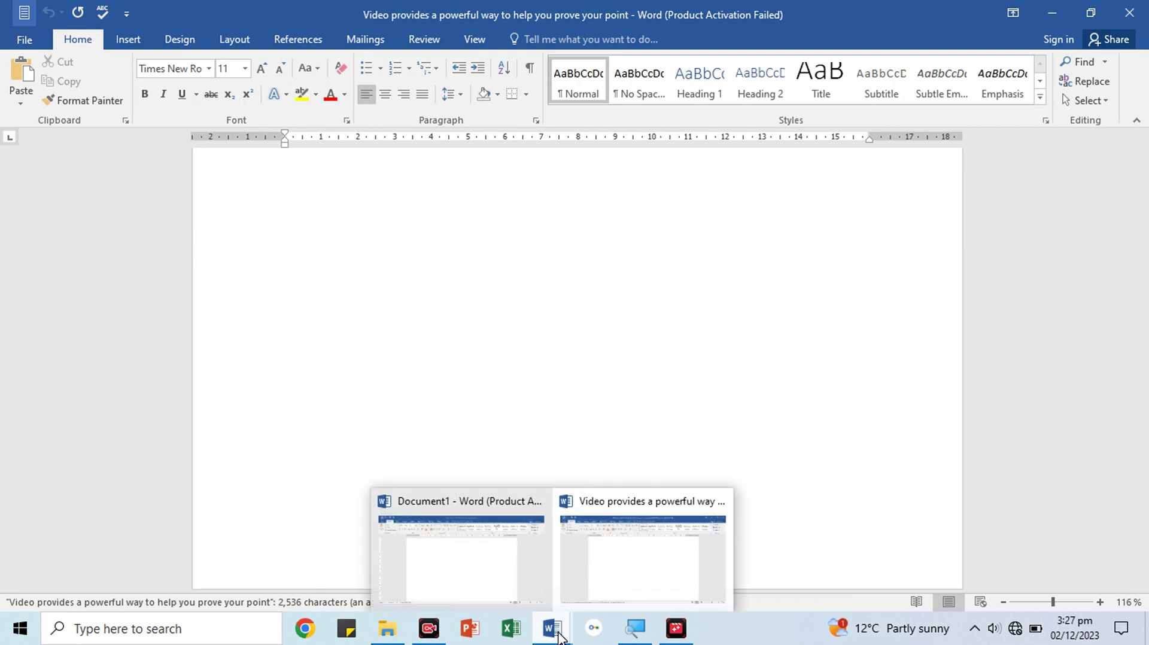
{"action": "left_click", "coordinate": [502, 594]}
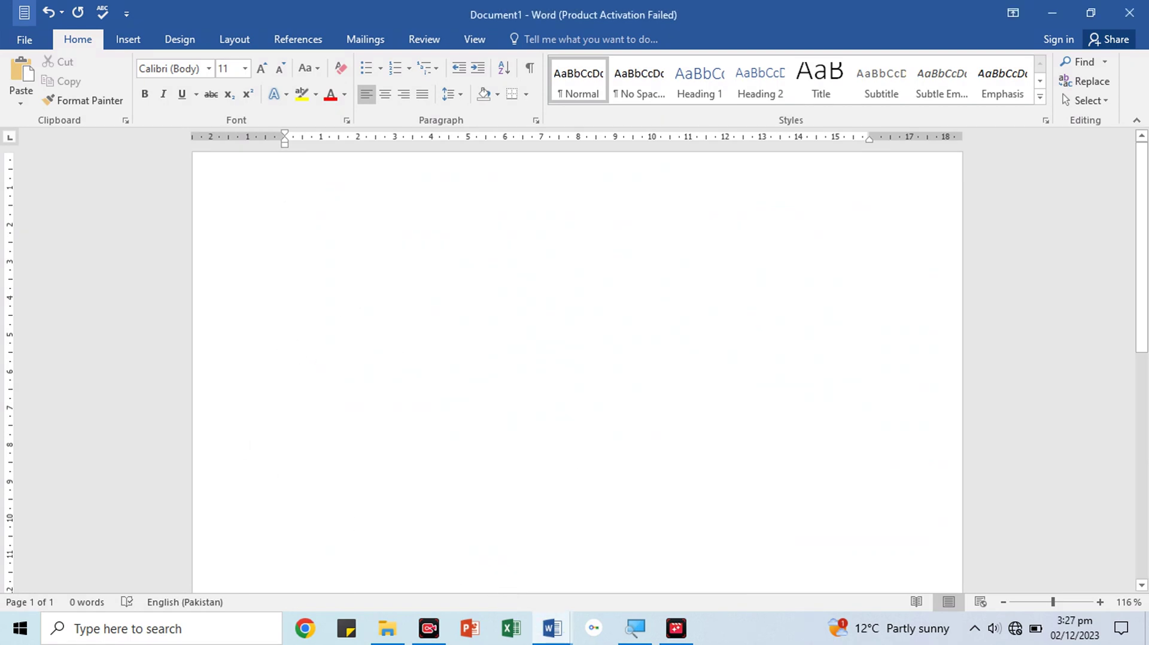
{"action": "left_click", "coordinate": [26, 39]}
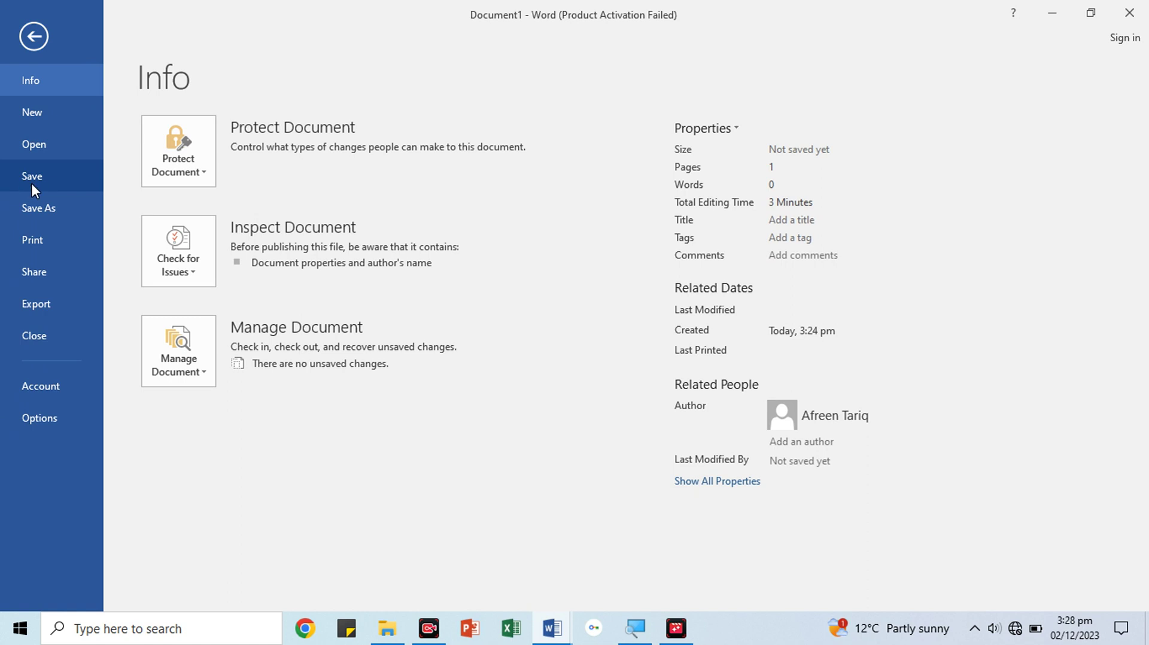
{"action": "left_click", "coordinate": [43, 48]}
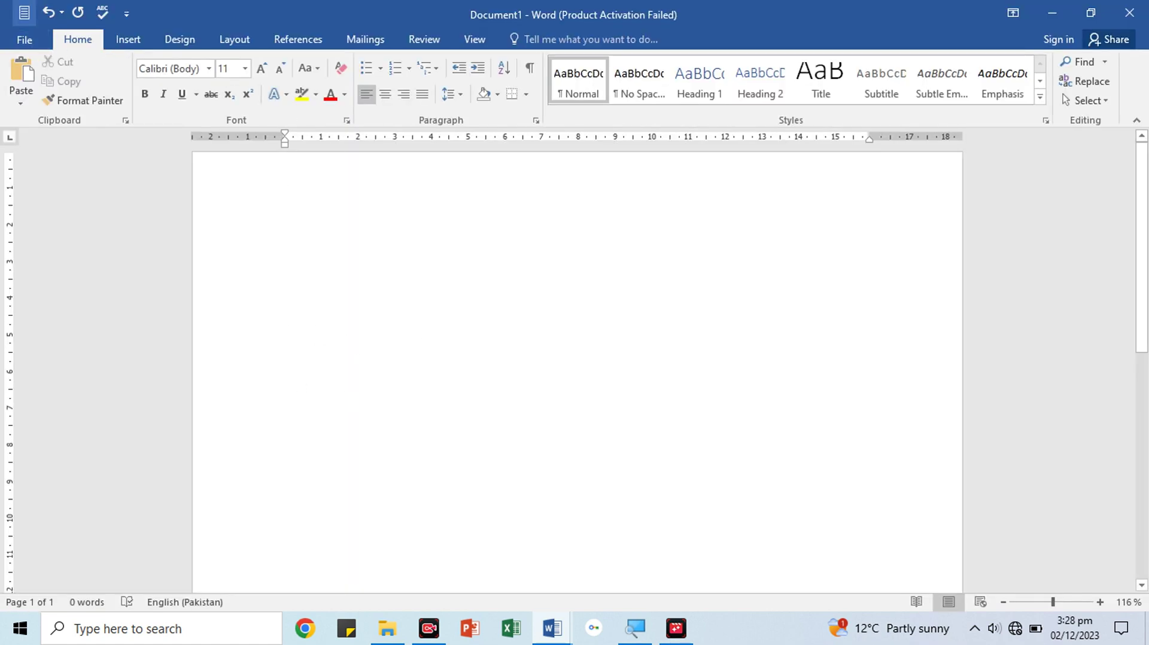
- Start saving the document to the Desktop folder, review the available file types, and cancel the save
{"action": "key", "text": "ctrl+s"}
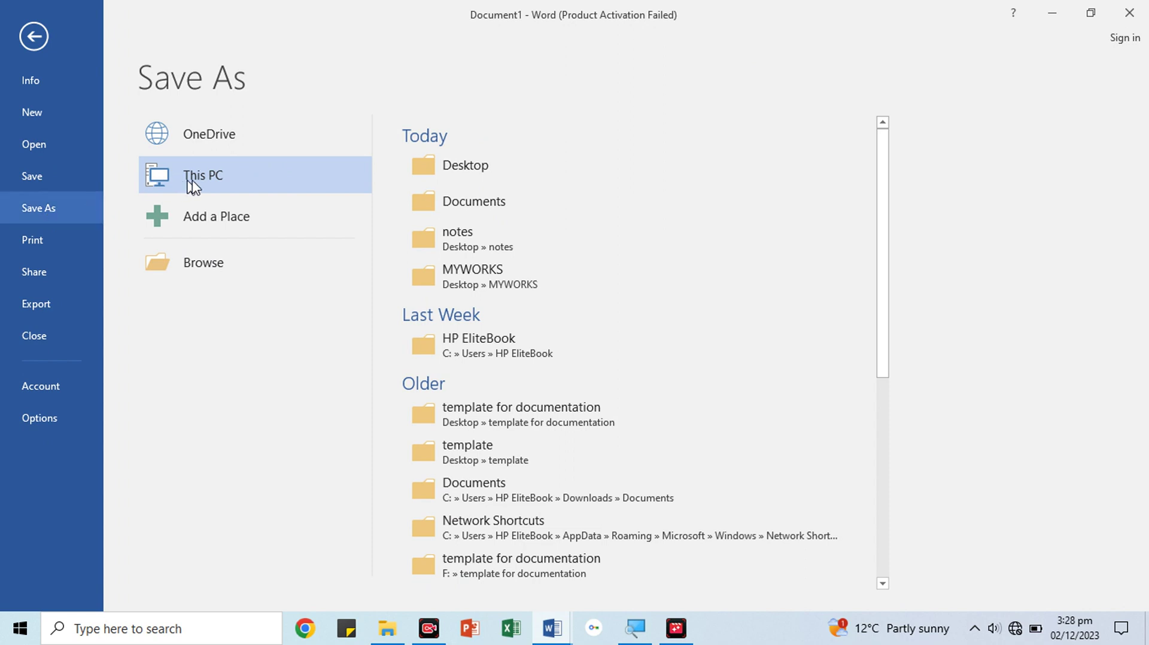
{"action": "left_click", "coordinate": [464, 171]}
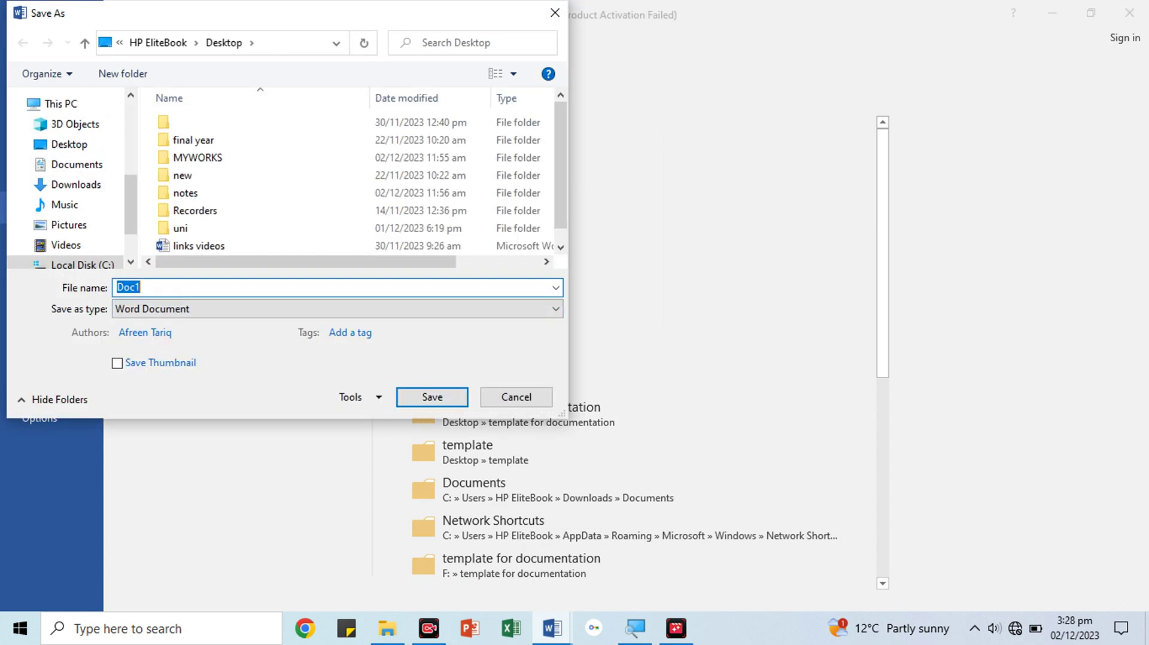
{"action": "left_click", "coordinate": [147, 308]}
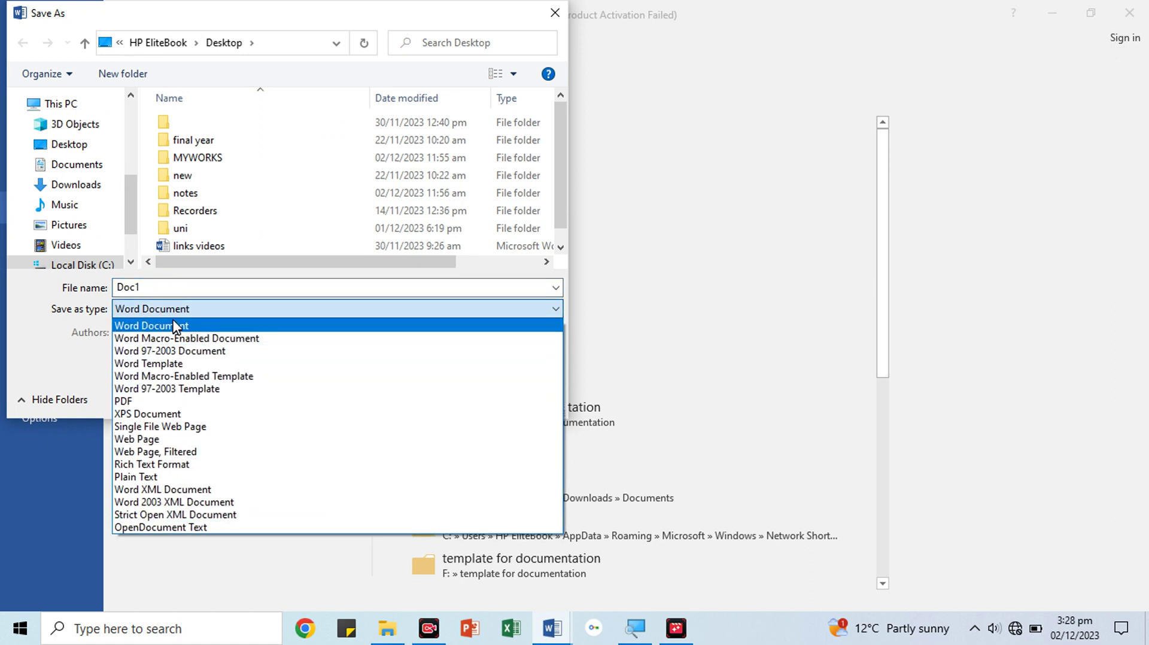
{"action": "left_click", "coordinate": [190, 311]}
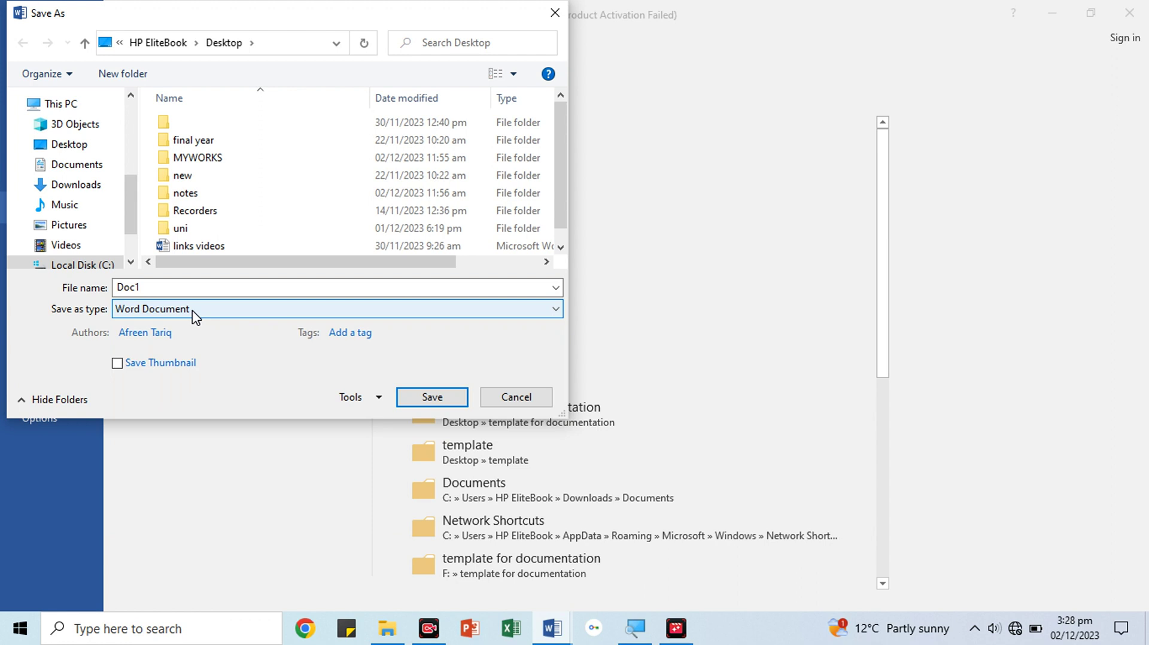
{"action": "left_click", "coordinate": [505, 397]}
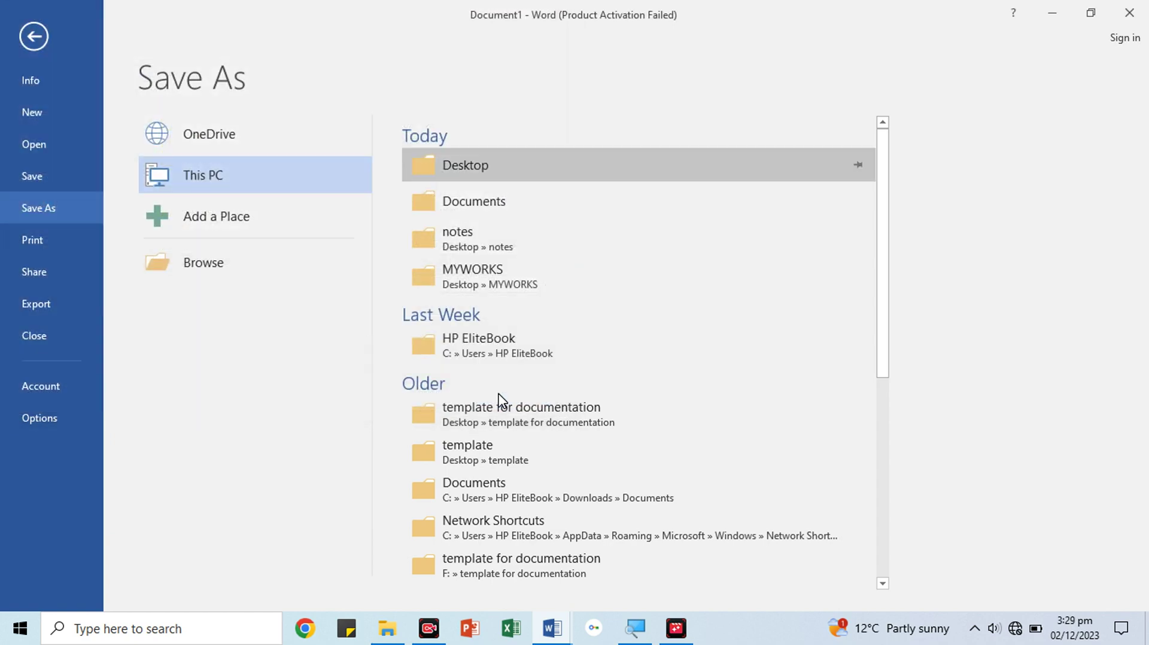
- Review the document's Print, Share and Export options, including the file types offered for Change File Type
{"action": "left_click", "coordinate": [65, 241]}
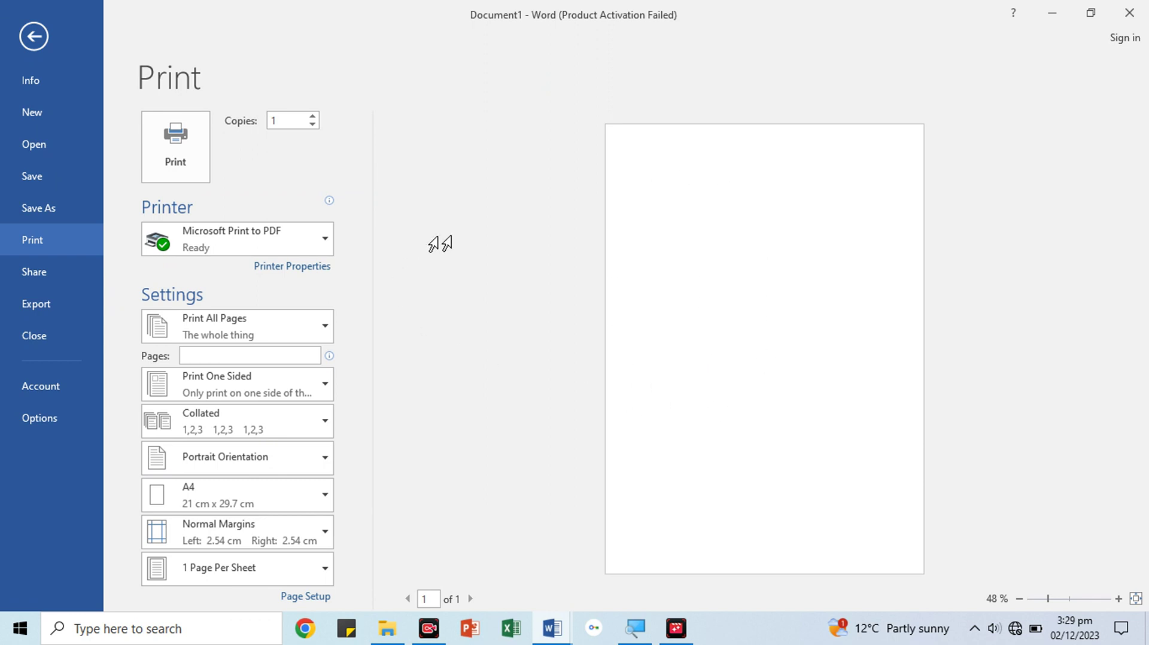
{"action": "left_click", "coordinate": [46, 275]}
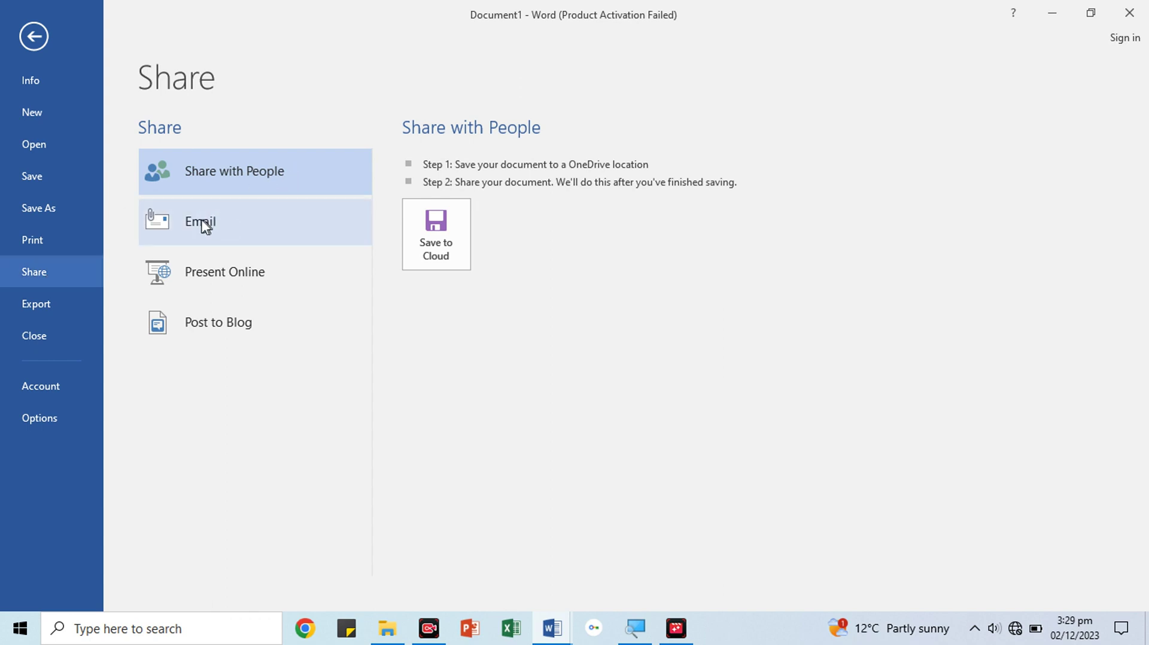
{"action": "left_click", "coordinate": [39, 304]}
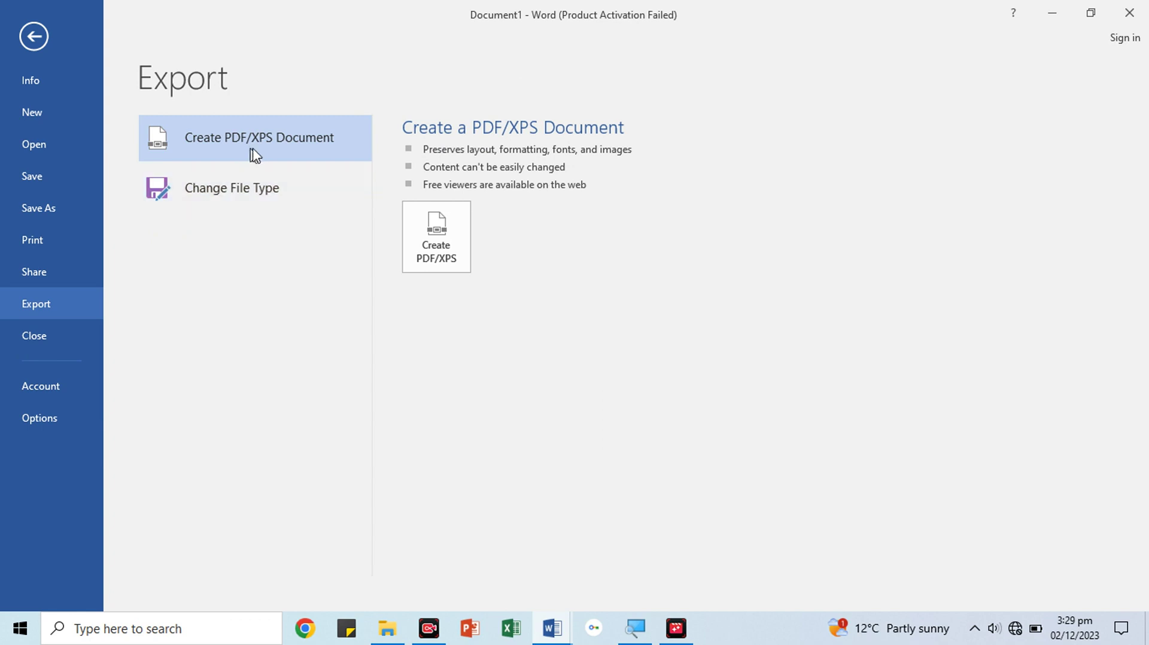
{"action": "left_click", "coordinate": [240, 206]}
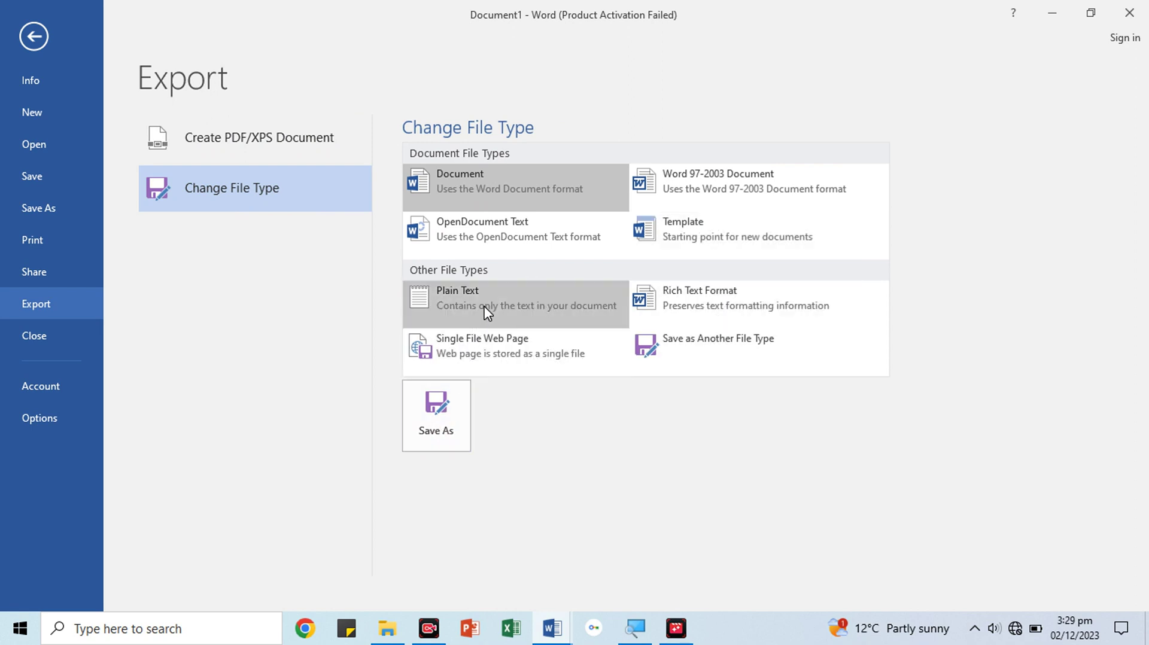
- Try to close Document1 with the file command and by closing its window, cancelling each time
{"action": "left_click", "coordinate": [42, 337]}
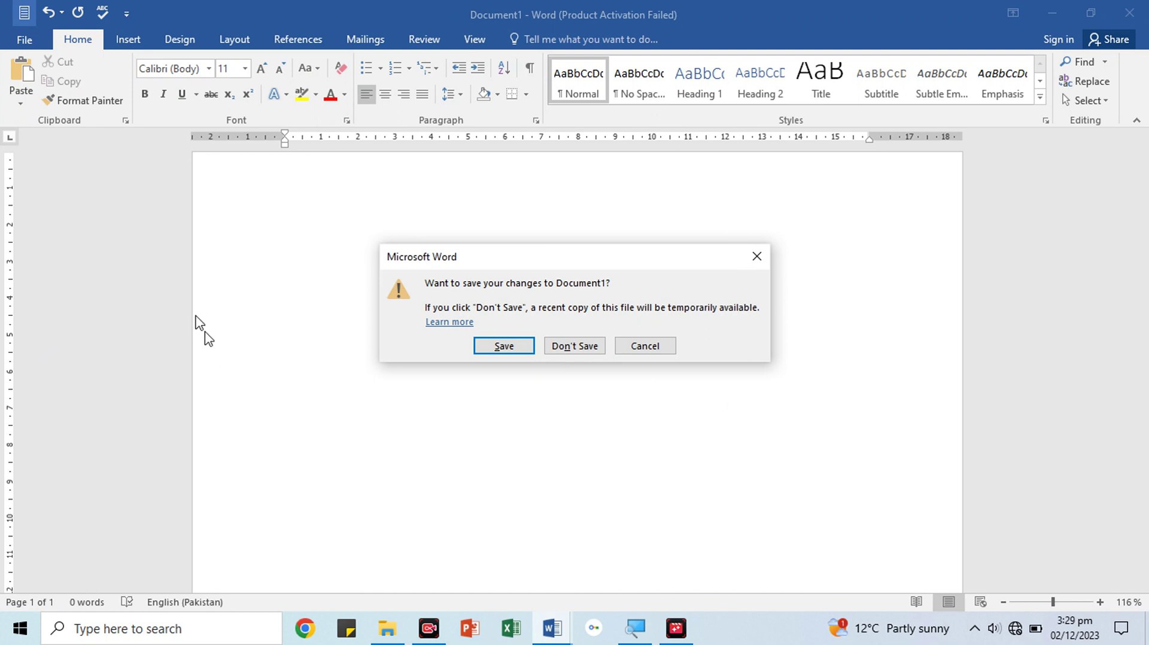
{"action": "left_click", "coordinate": [644, 347]}
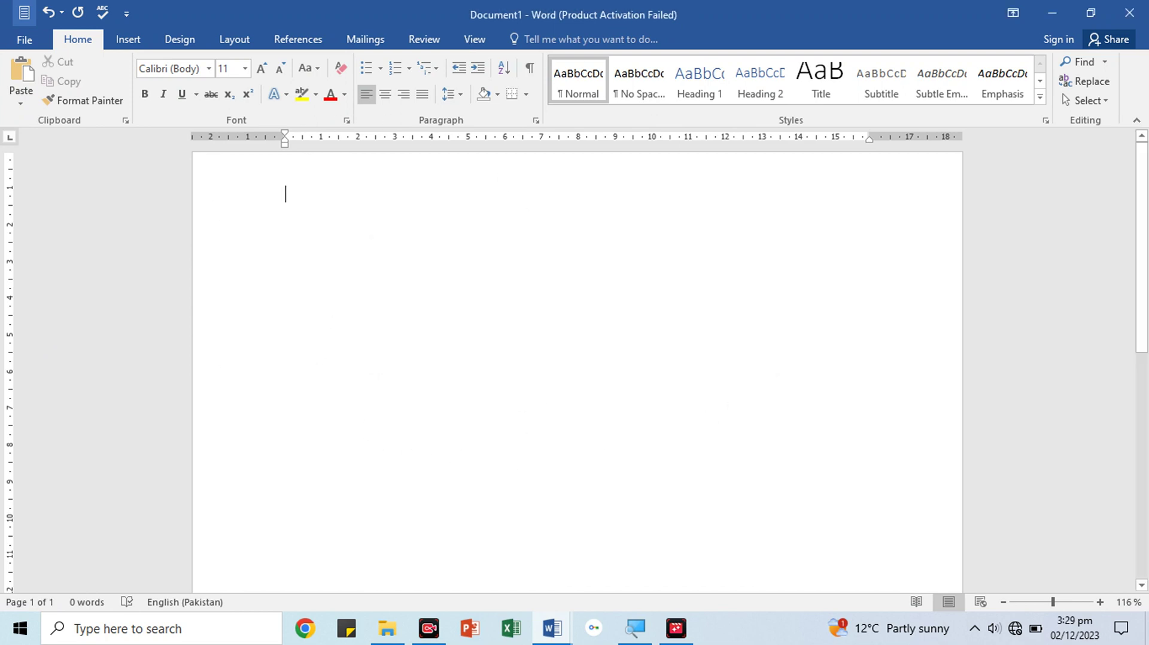
{"action": "left_click", "coordinate": [1130, 12]}
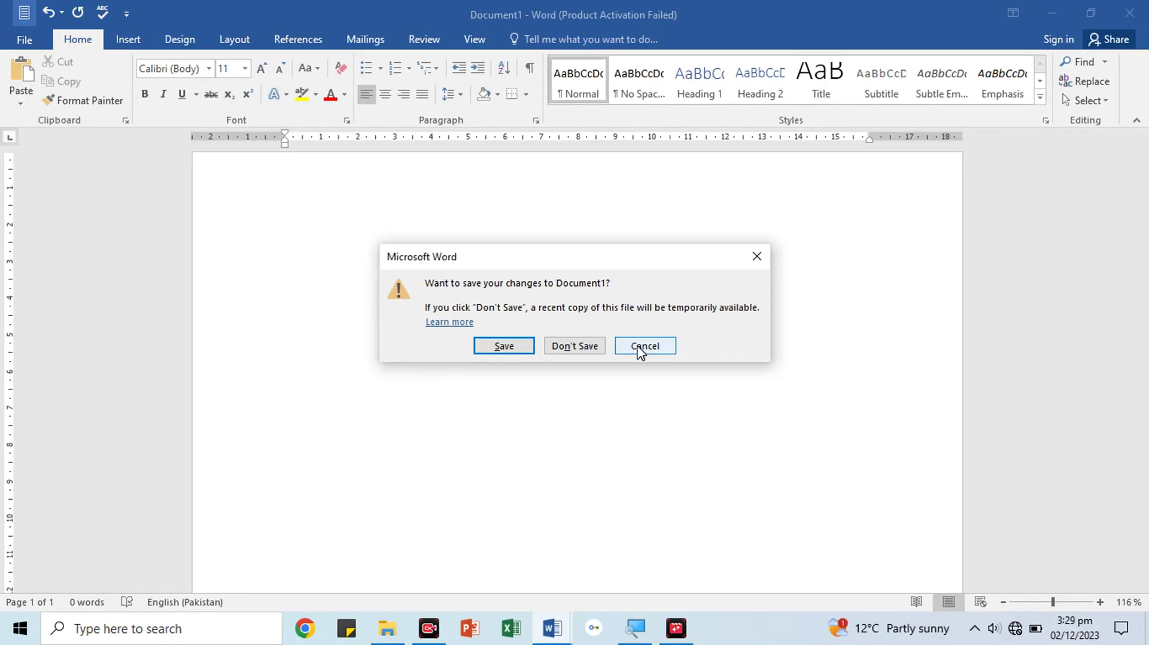
{"action": "left_click", "coordinate": [756, 310]}
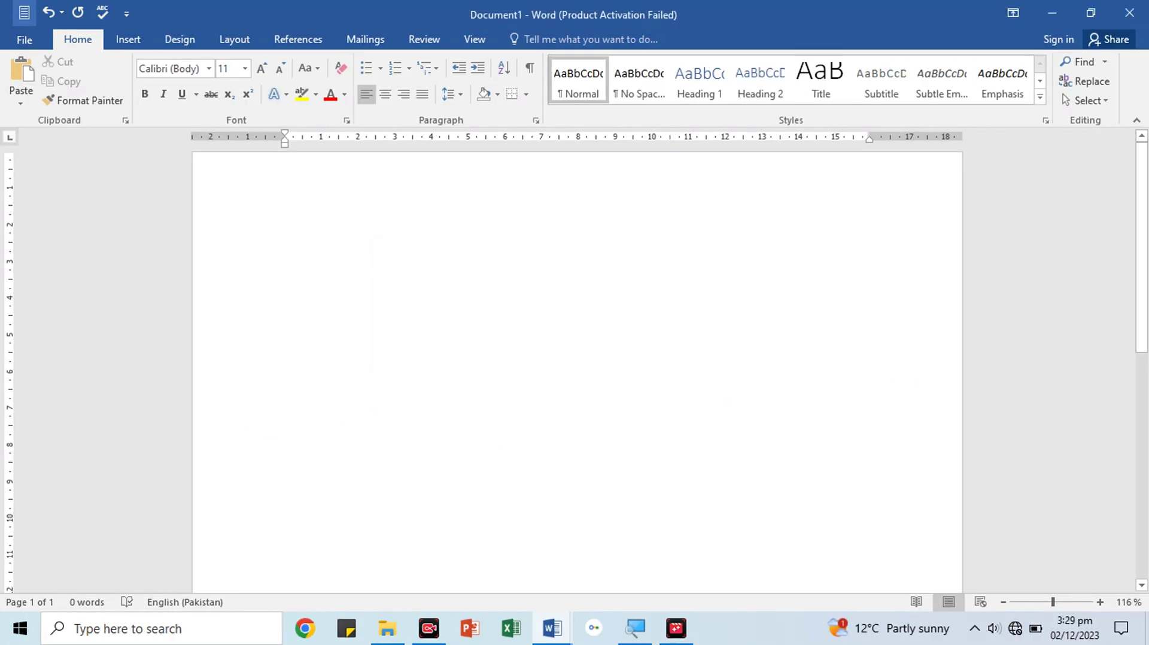
- Open Word Options and review the General, Display, Proofing, Save and Language settings
{"action": "left_click", "coordinate": [24, 39]}
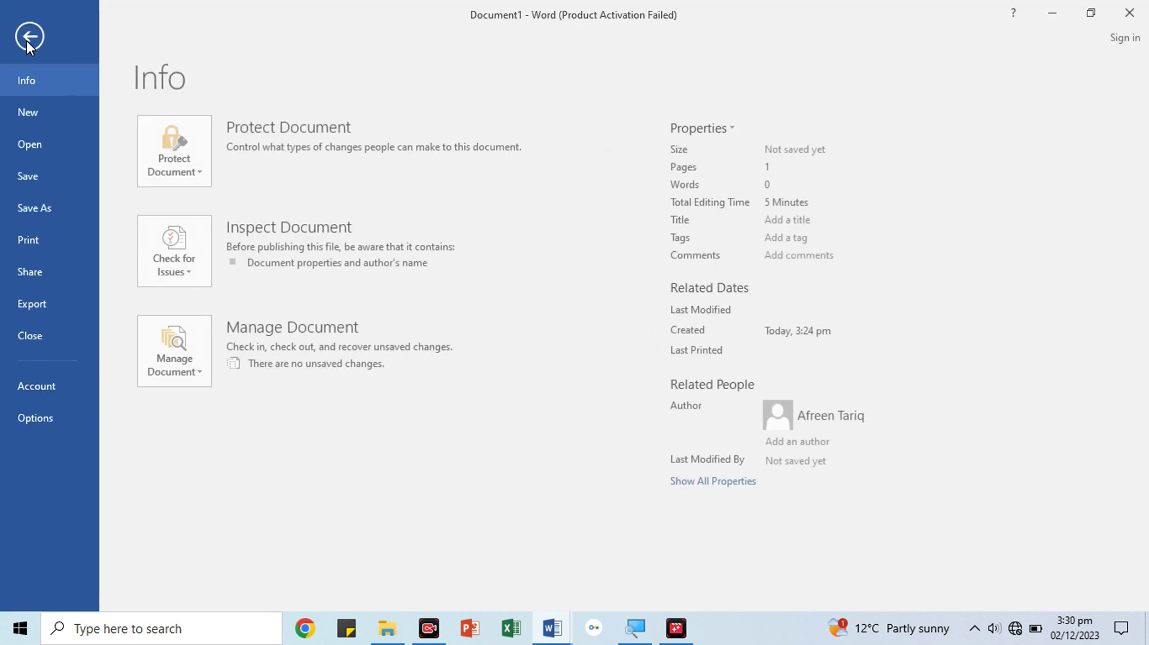
{"action": "left_click", "coordinate": [37, 418]}
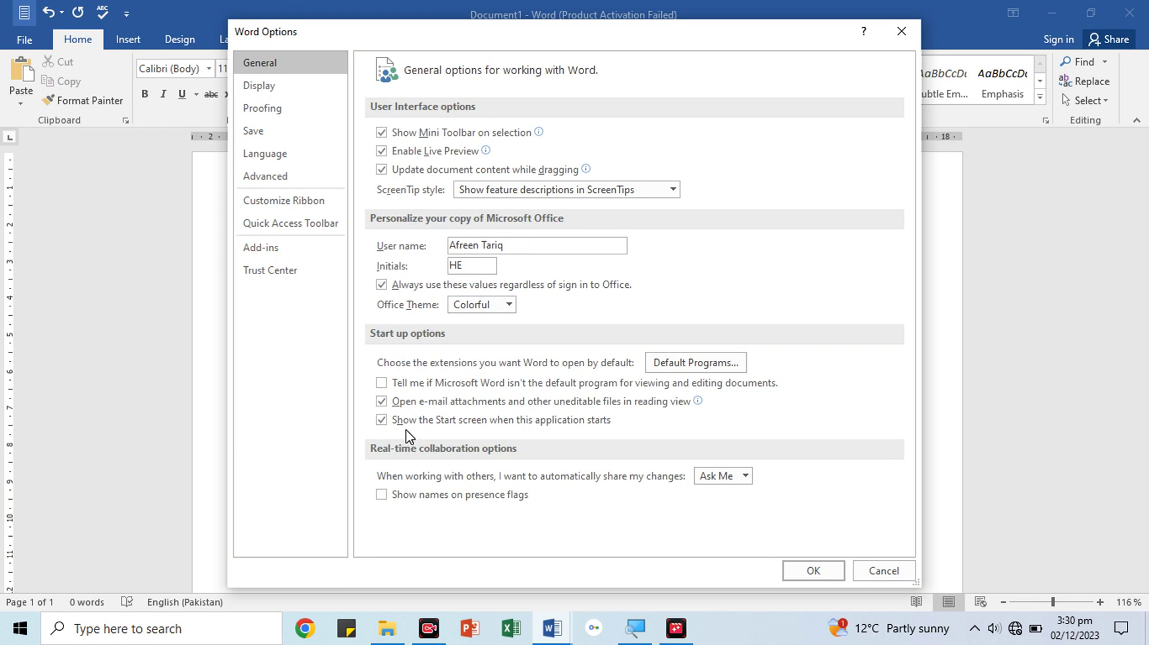
{"action": "left_click", "coordinate": [268, 92]}
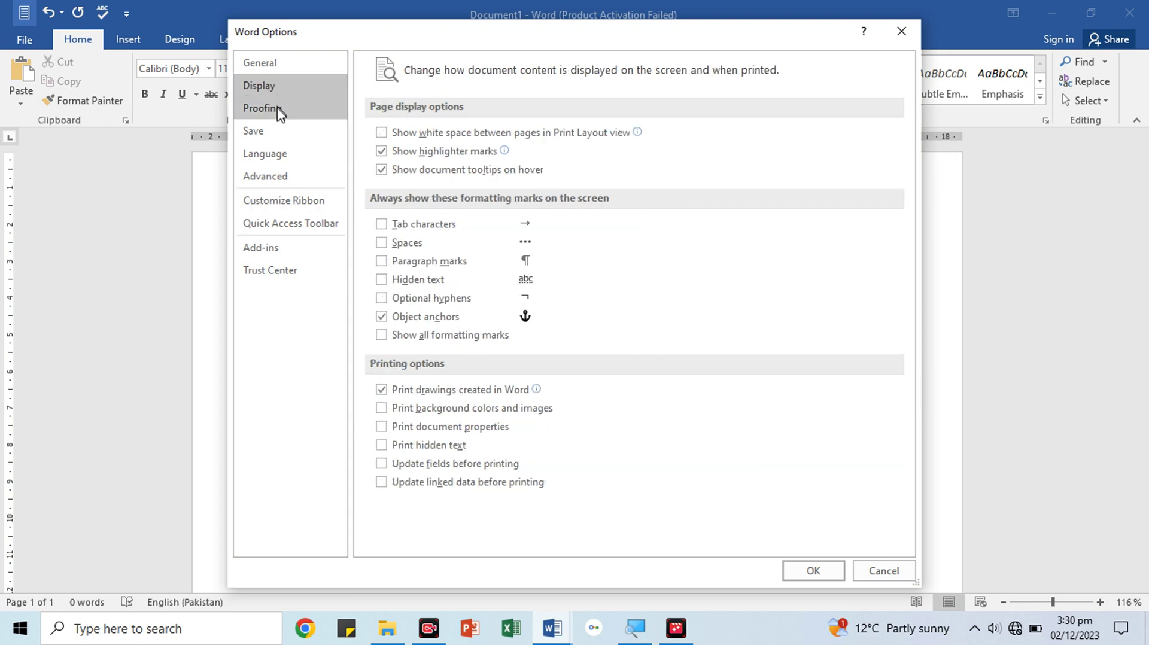
{"action": "left_click", "coordinate": [275, 114]}
{"action": "left_click", "coordinate": [265, 133]}
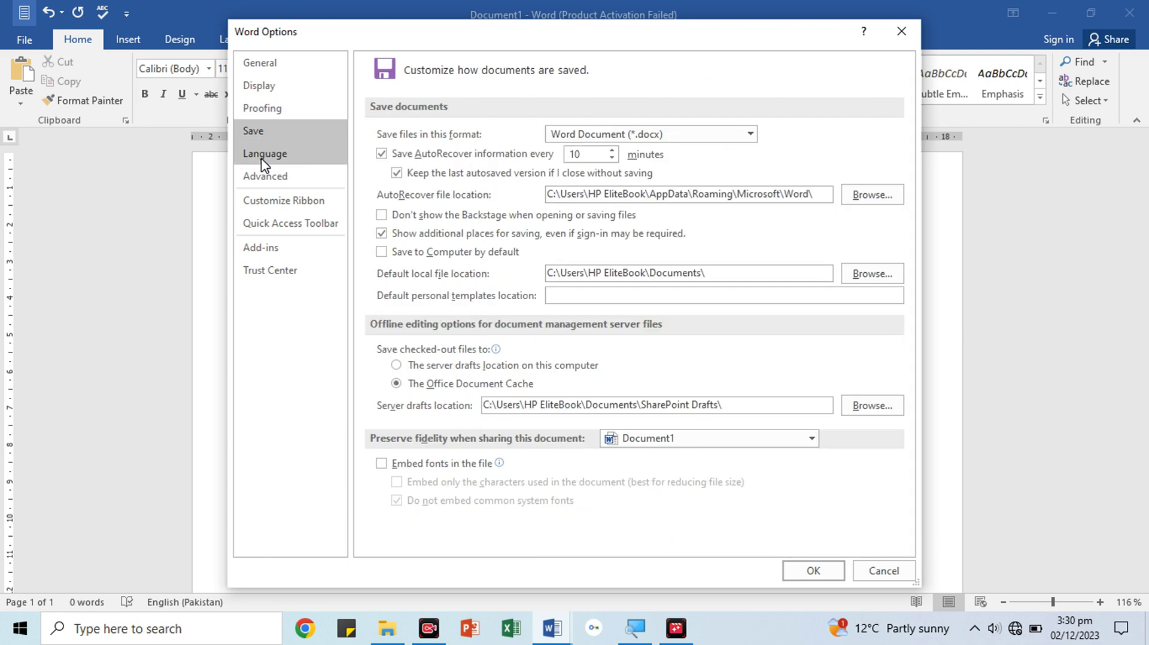
{"action": "left_click", "coordinate": [265, 157]}
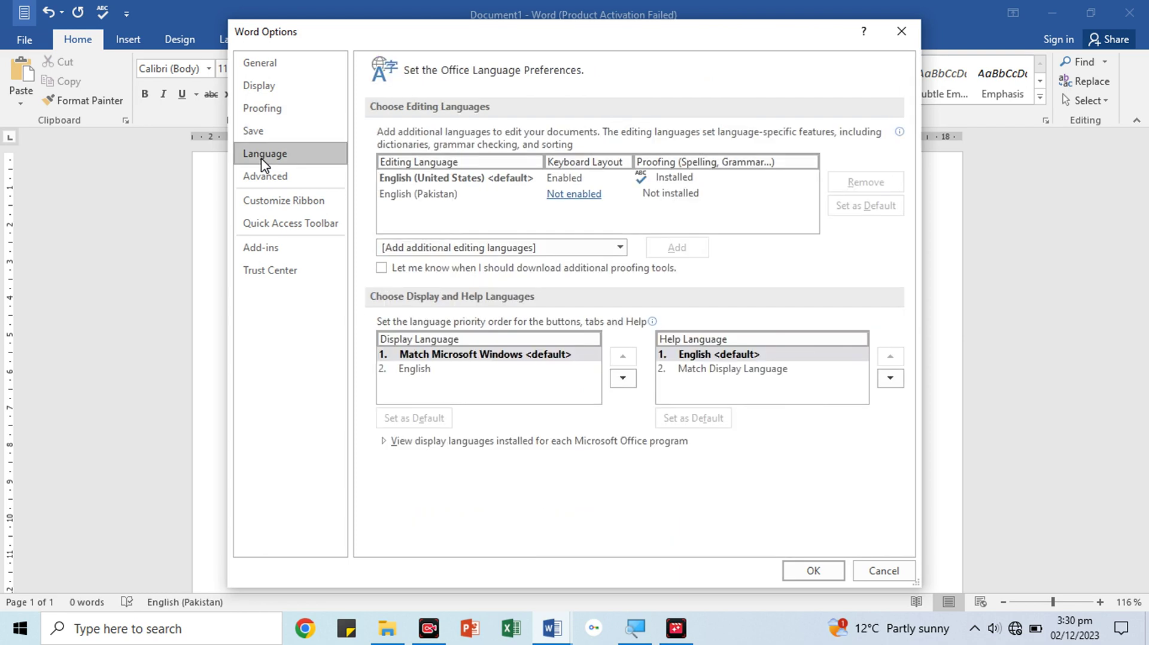
- Review the Advanced, Customize Ribbon, Quick Access Toolbar, Add-ins and Trust Center options, return to General, and cancel Word Options
{"action": "left_click", "coordinate": [272, 177]}
{"action": "left_click", "coordinate": [267, 157]}
{"action": "left_click", "coordinate": [271, 201]}
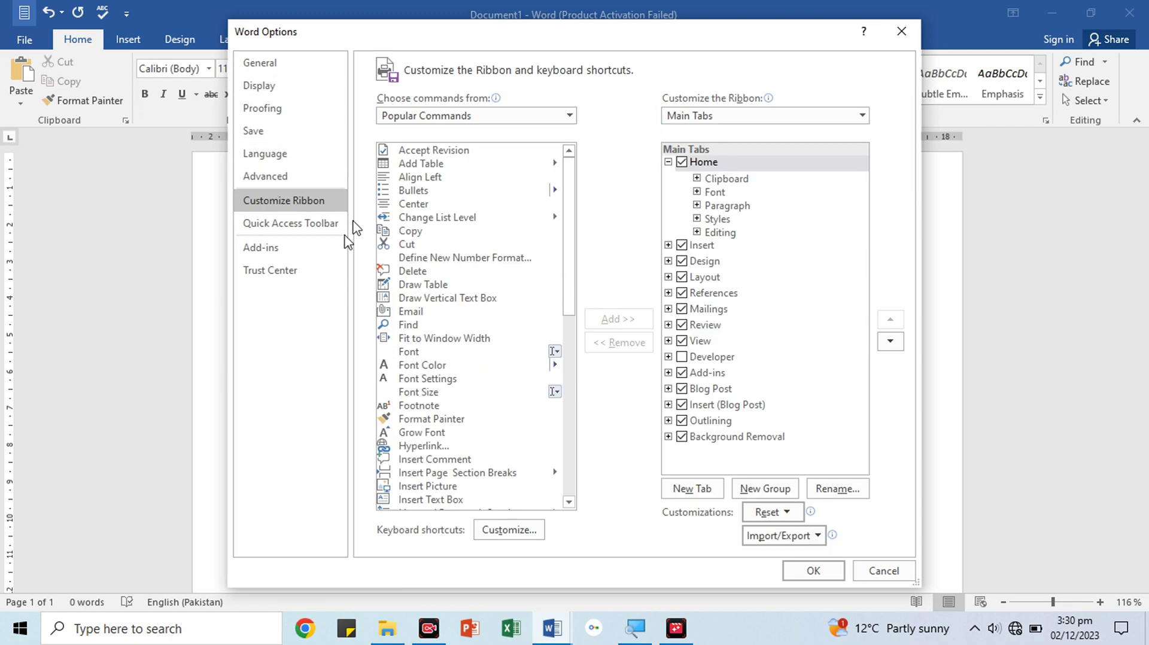
{"action": "left_click", "coordinate": [308, 231]}
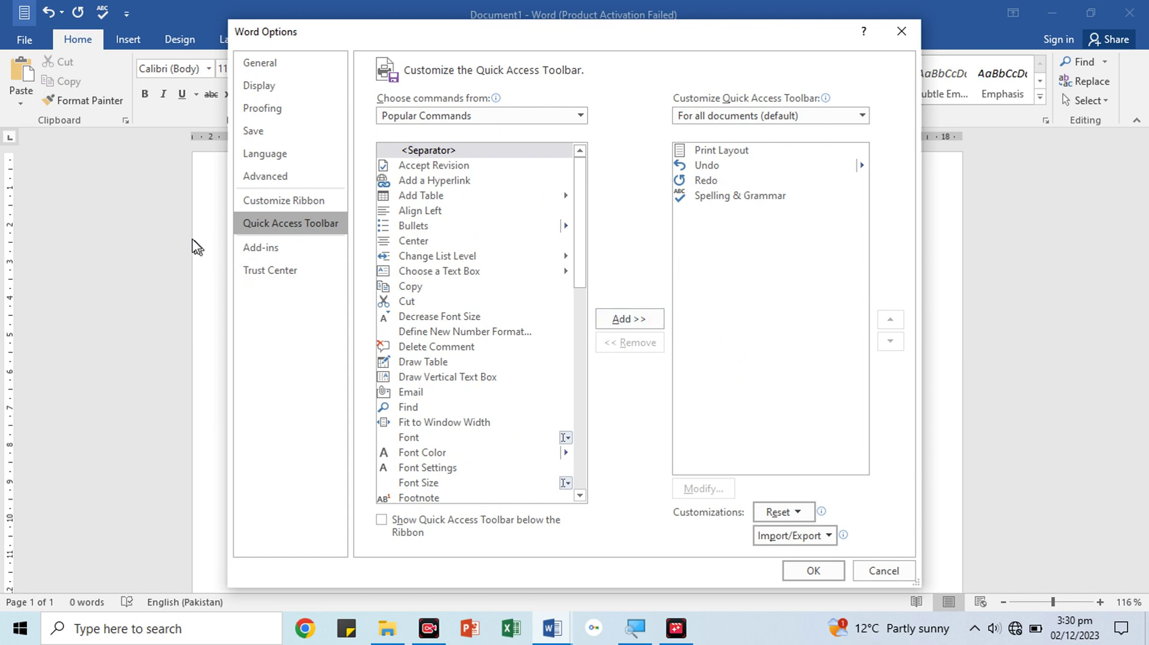
{"action": "left_click", "coordinate": [266, 254]}
{"action": "left_click", "coordinate": [278, 272]}
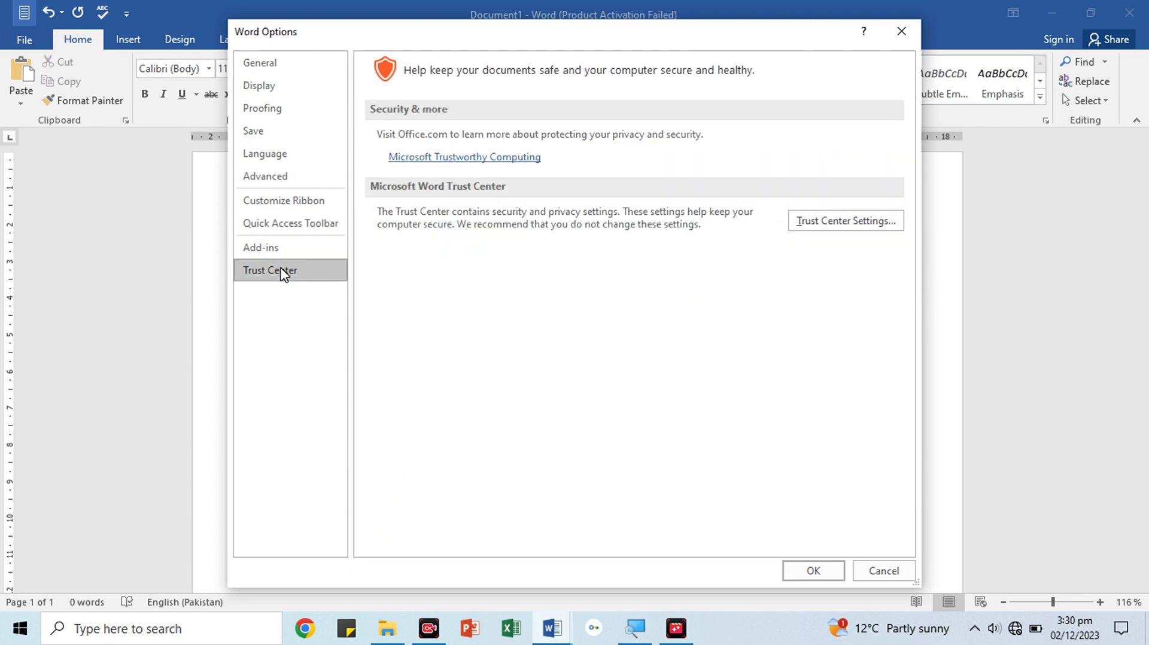
{"action": "left_click", "coordinate": [276, 71]}
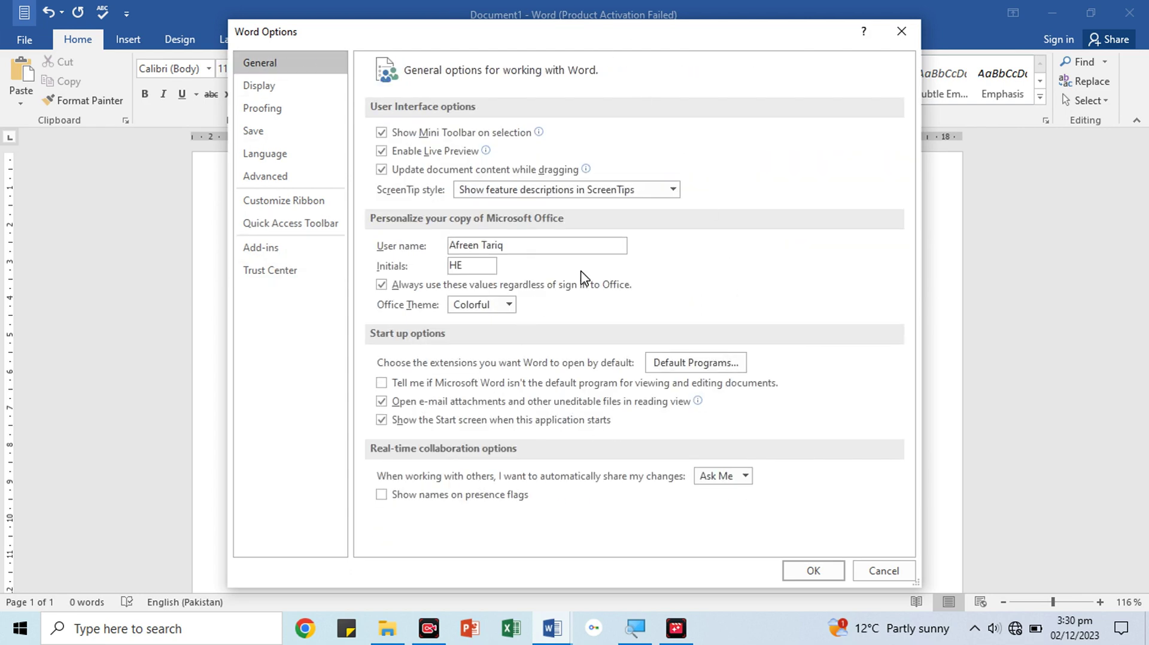
{"action": "left_click", "coordinate": [891, 572]}
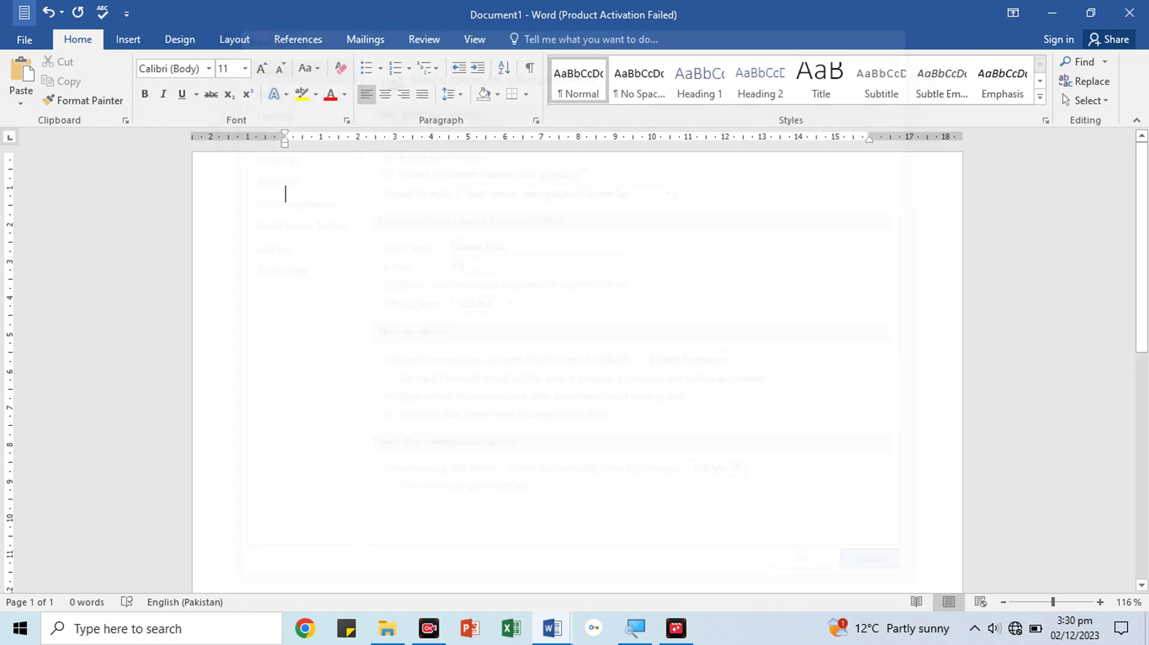